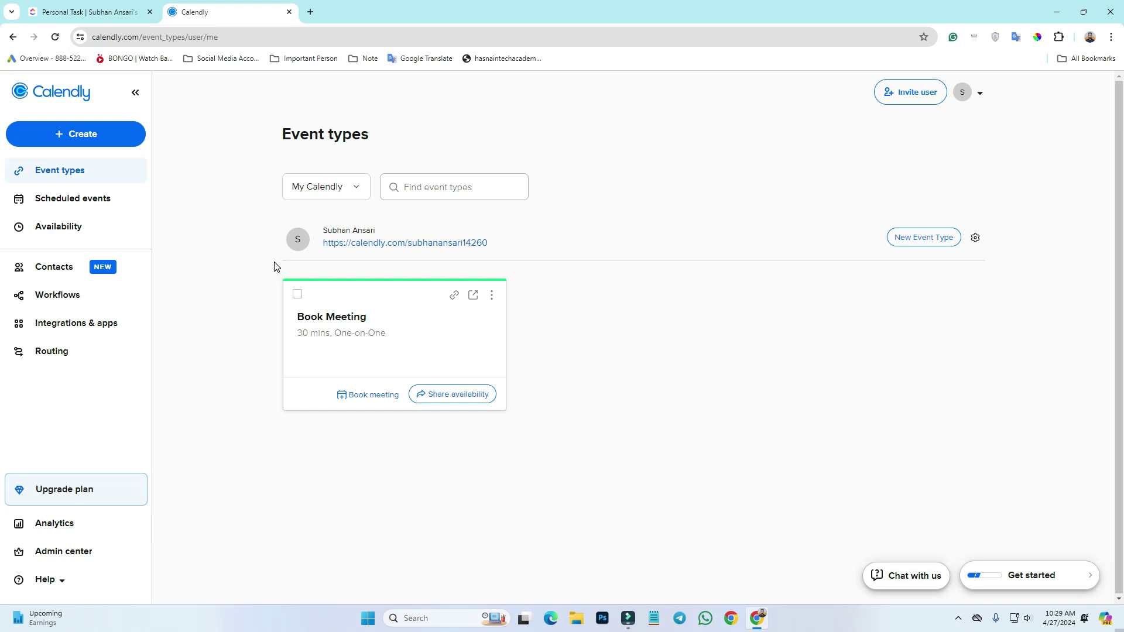
# Copy the Book Meeting event's scheduling link and open its booking page in a new browser tab
pyautogui.click(453, 396)
pyautogui.click(702, 261)
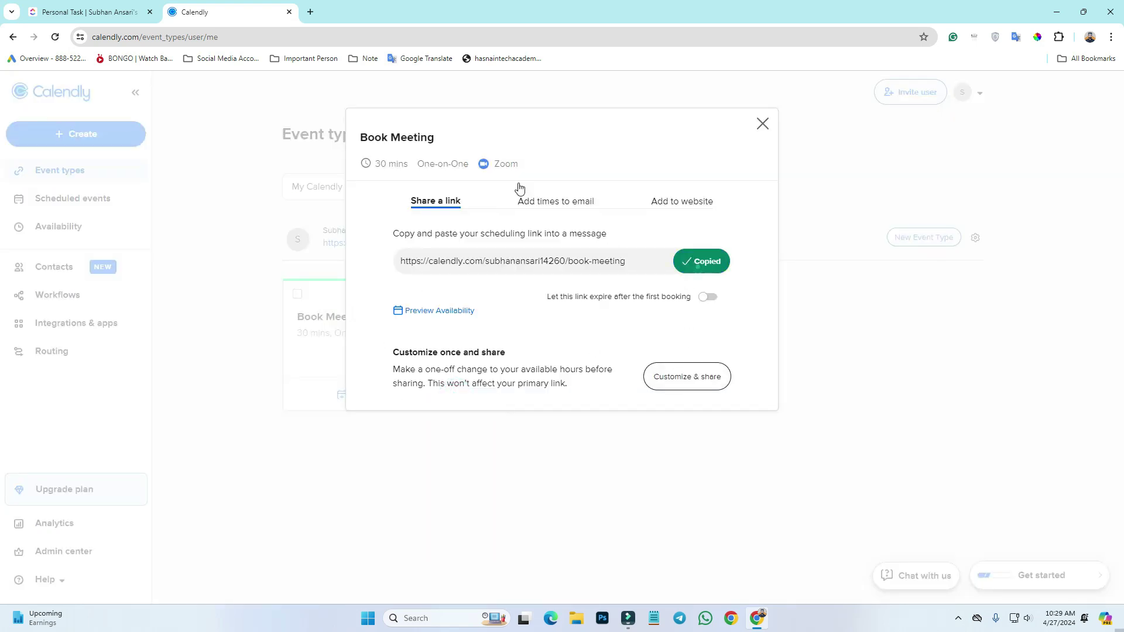
pyautogui.click(312, 13)
pyautogui.write('https://calendly.com/subhanansari14260/book-meeting')
pyautogui.press('Return')
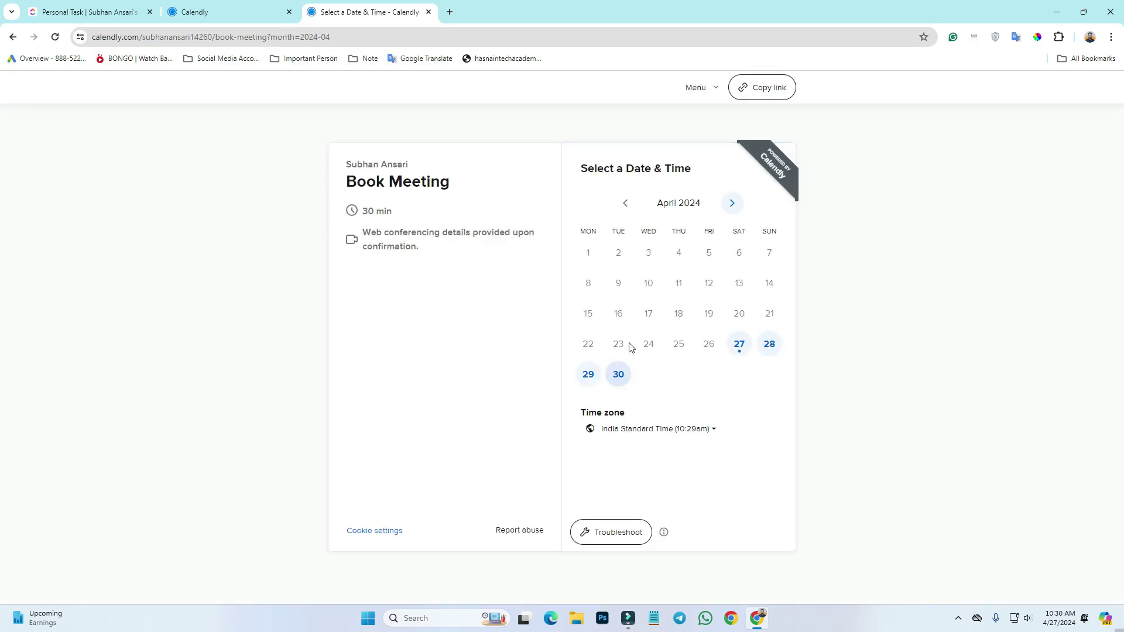
# Choose the 8:00pm slot on Saturday, April 27, examine the booking form's name, email and notes fields, and return to the calendar
pyautogui.click(738, 356)
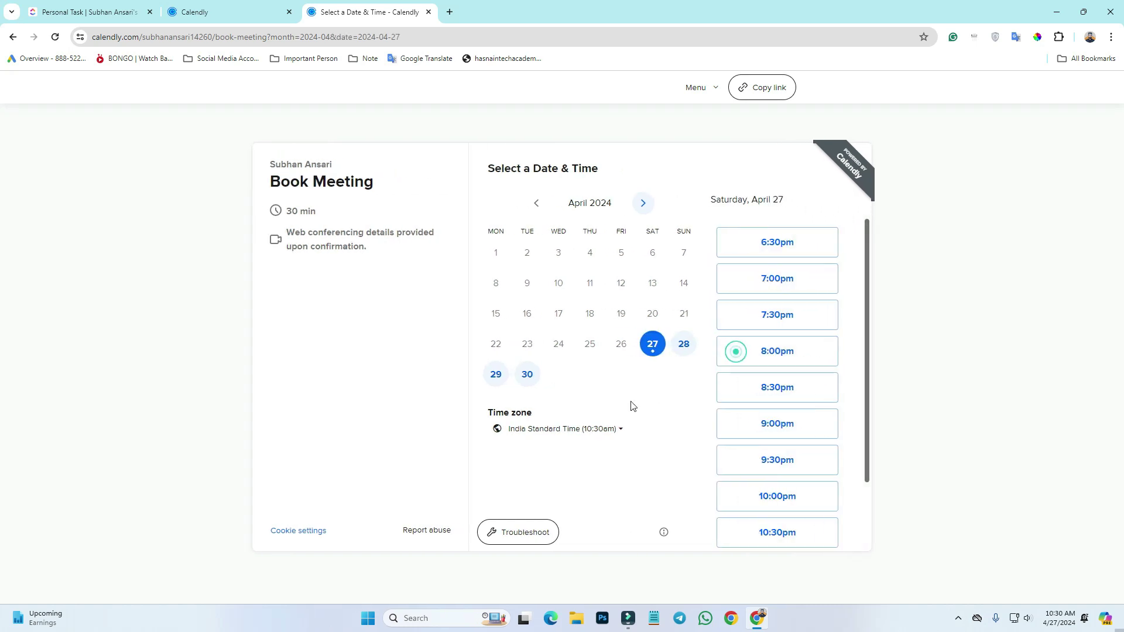
pyautogui.click(742, 352)
pyautogui.click(791, 341)
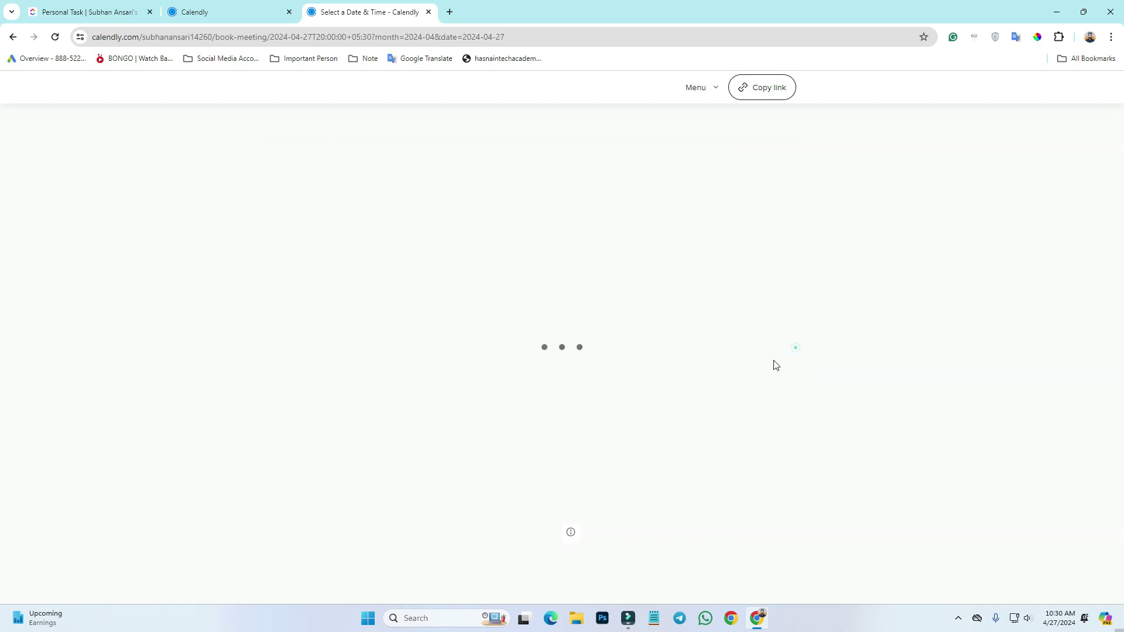
pyautogui.click(522, 217)
pyautogui.click(513, 272)
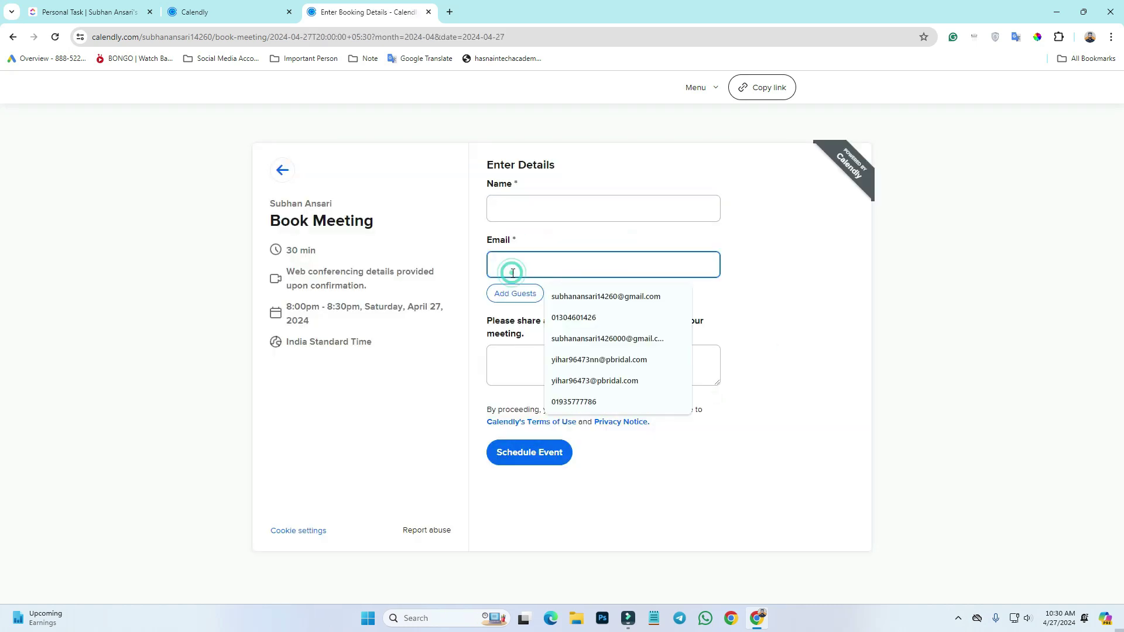
pyautogui.click(517, 209)
pyautogui.click(511, 264)
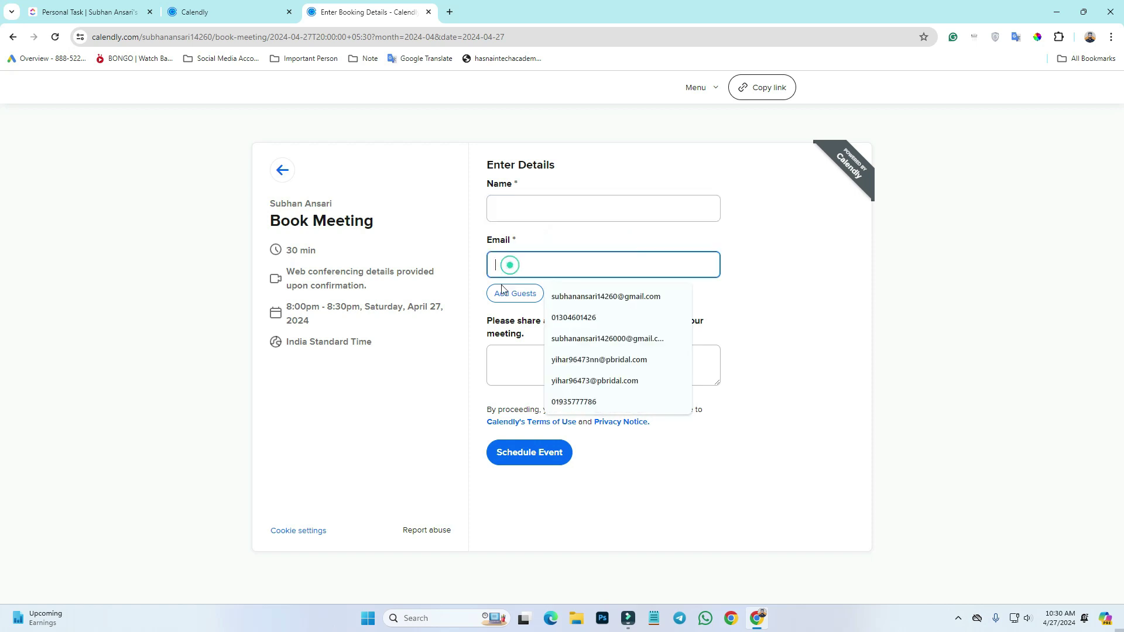
pyautogui.click(502, 369)
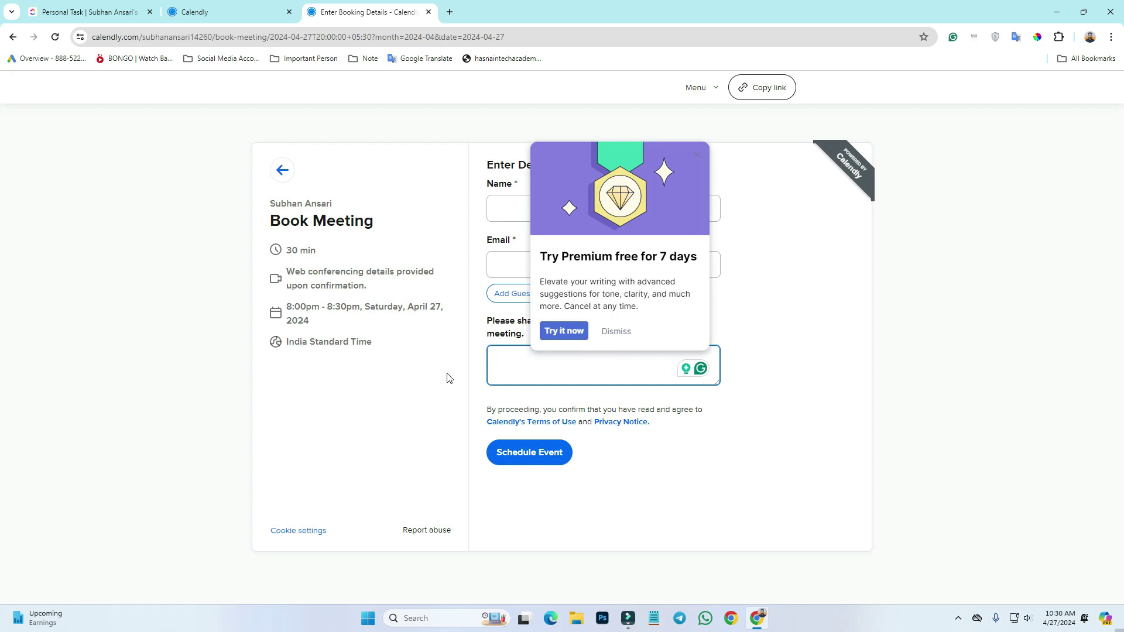
pyautogui.click(282, 170)
# Return to the event types page and delete the Book Meeting event type
pyautogui.click(202, 13)
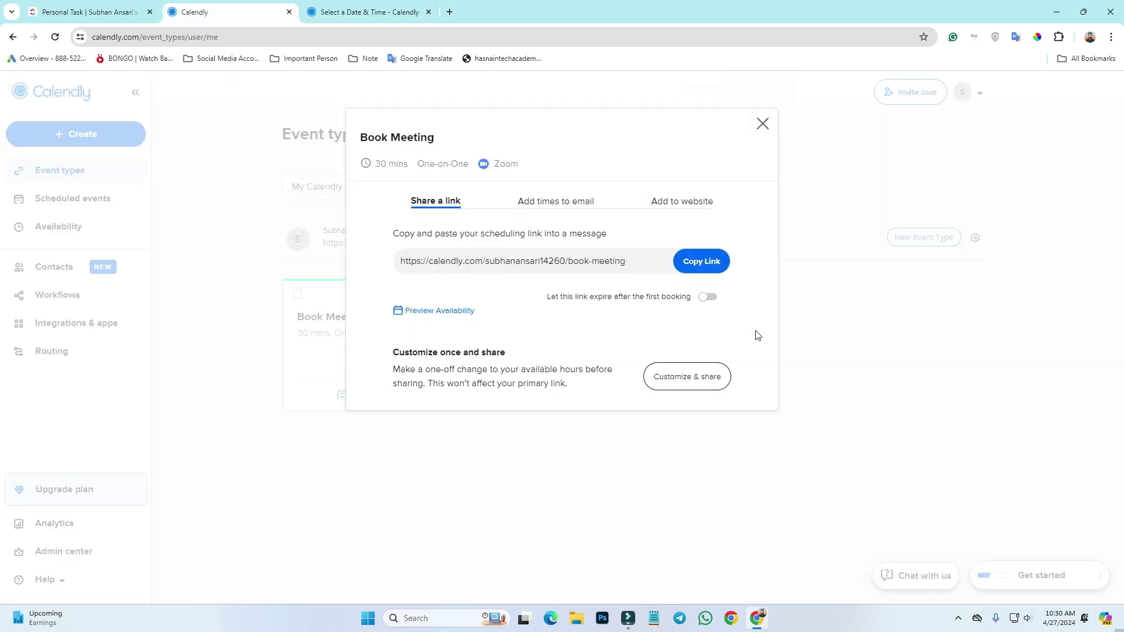
pyautogui.click(762, 124)
pyautogui.click(493, 296)
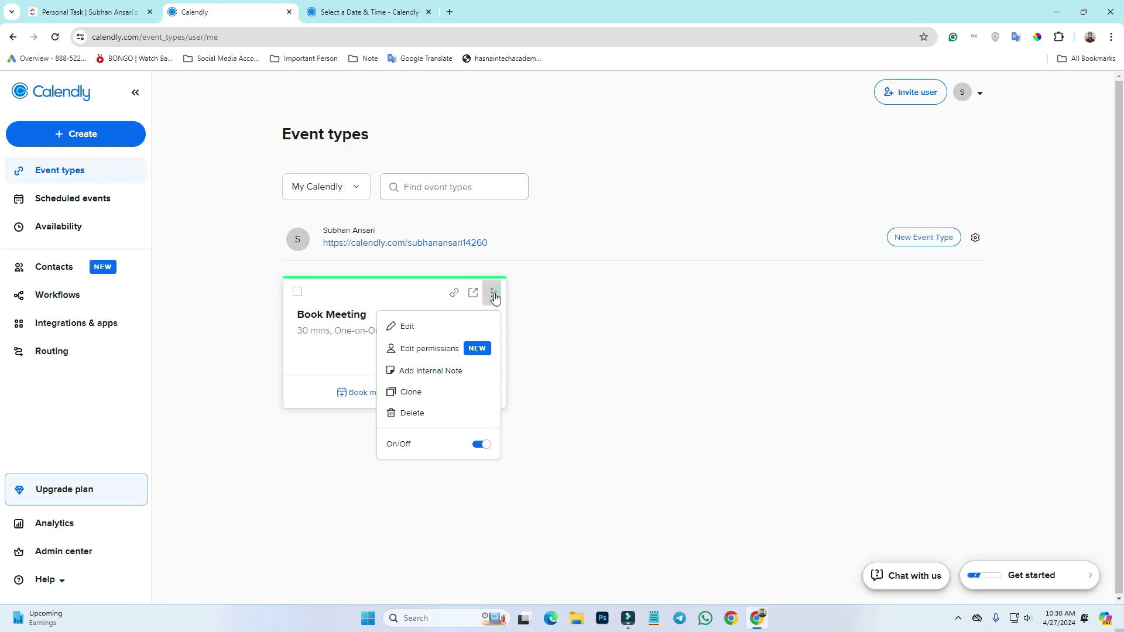
pyautogui.click(421, 412)
pyautogui.click(626, 252)
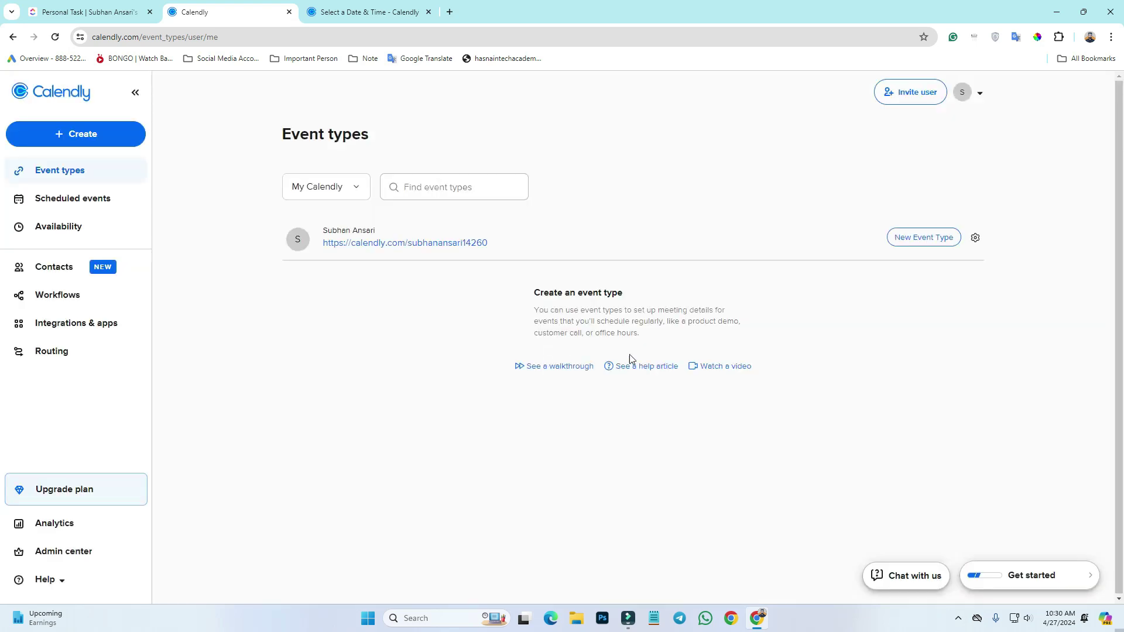
# Log out of the Calendly account and close both Calendly tabs
pyautogui.click(970, 101)
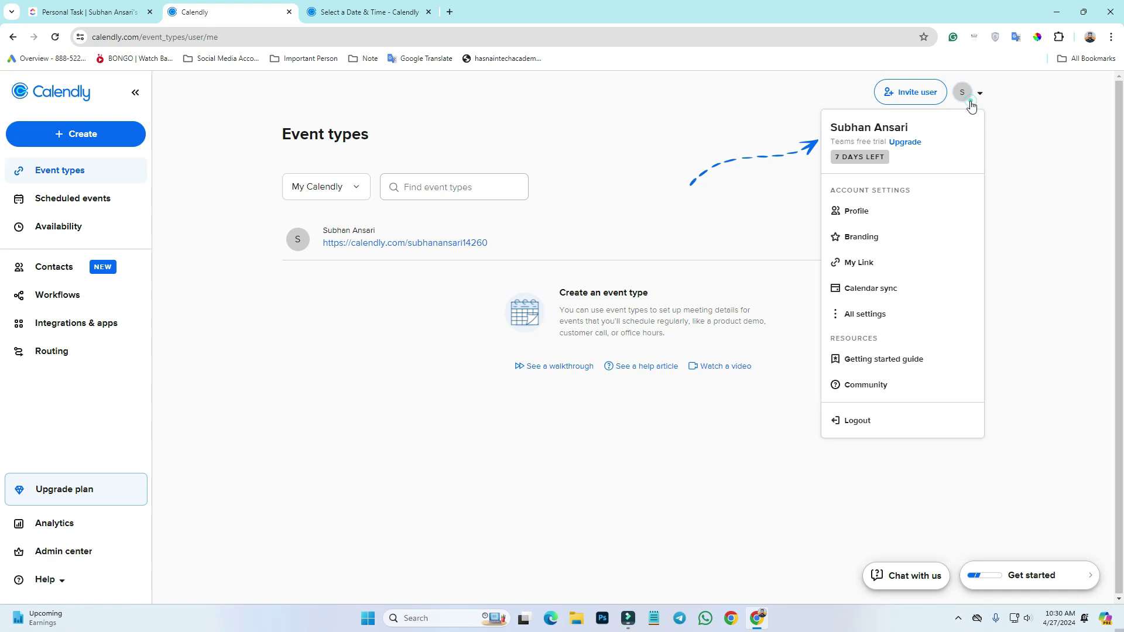
pyautogui.click(841, 429)
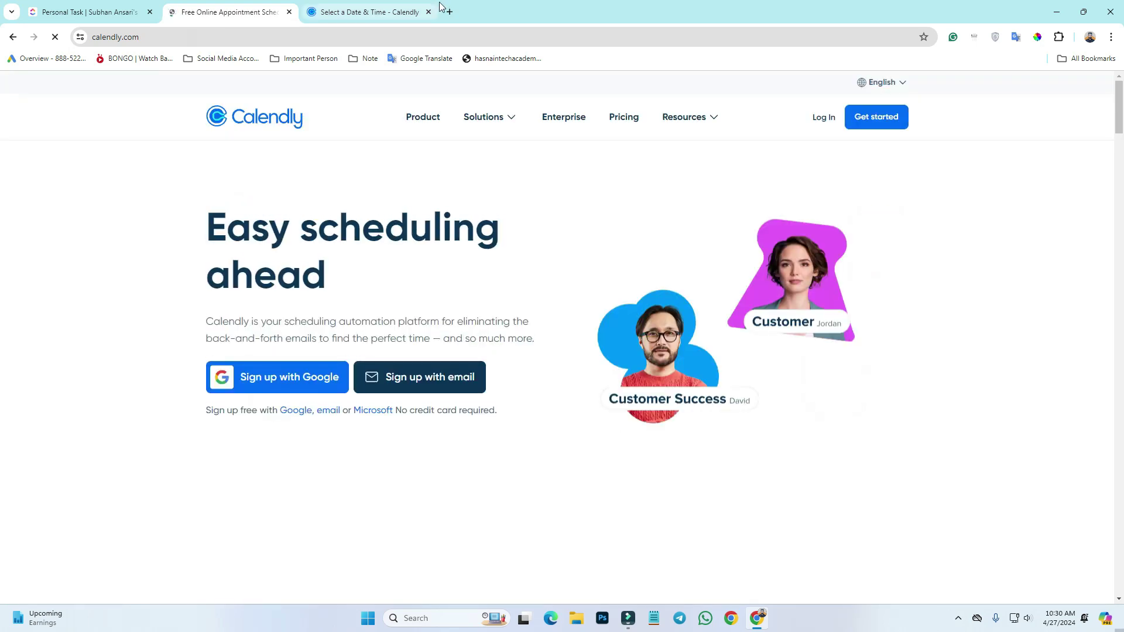
pyautogui.click(288, 13)
pyautogui.click(288, 13)
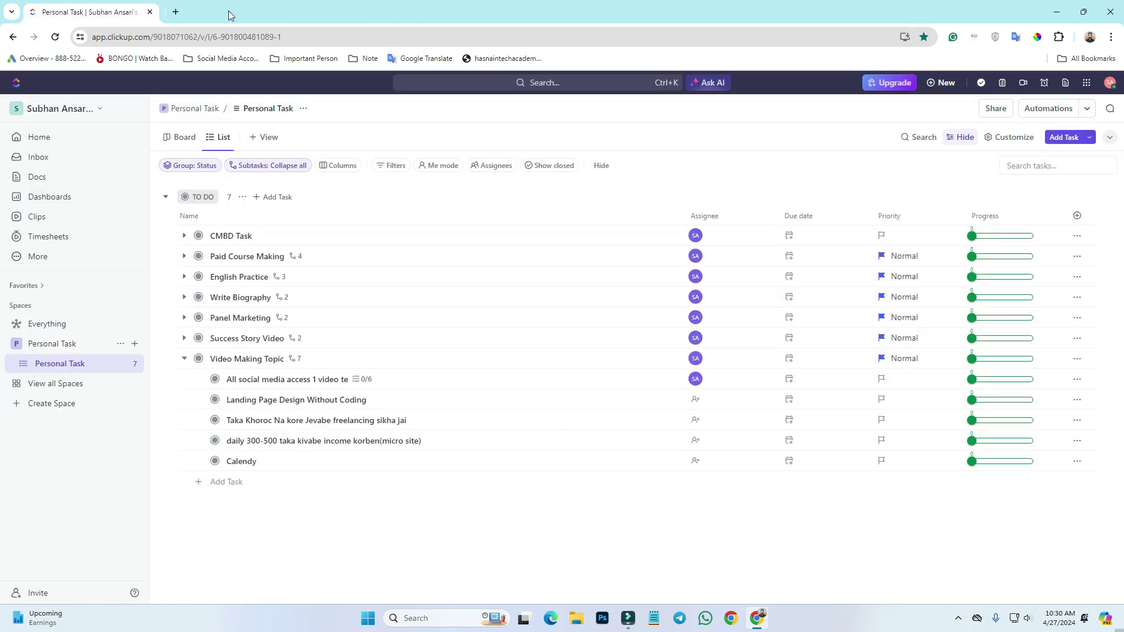
# Search Google for "calanedy" in a new tab and open the Calendly website
pyautogui.click(172, 11)
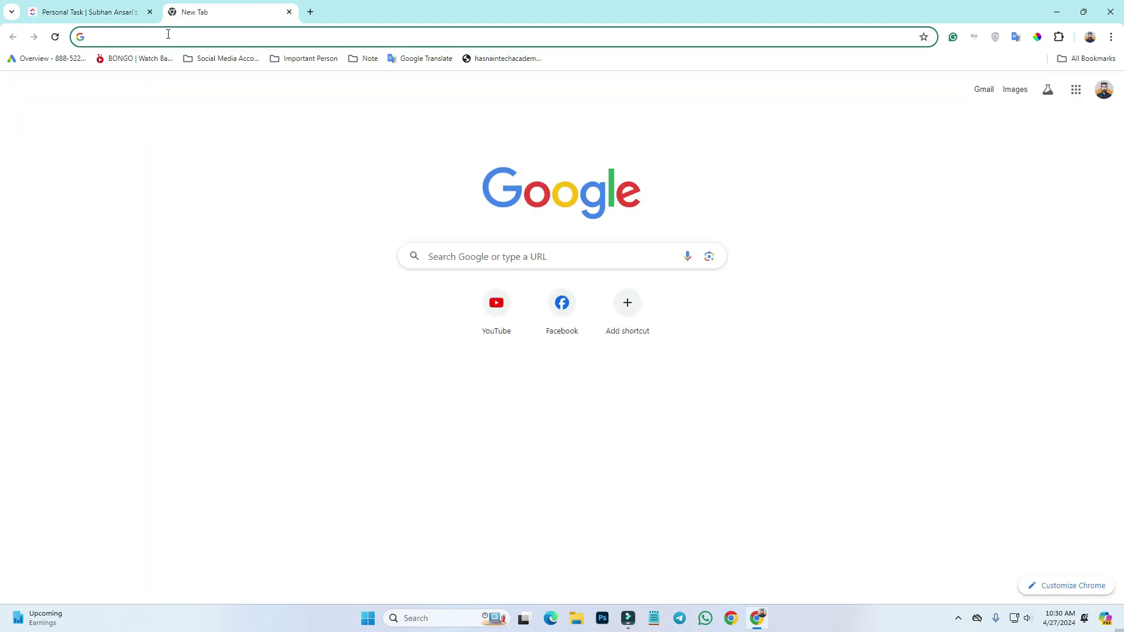
pyautogui.write('calanedy')
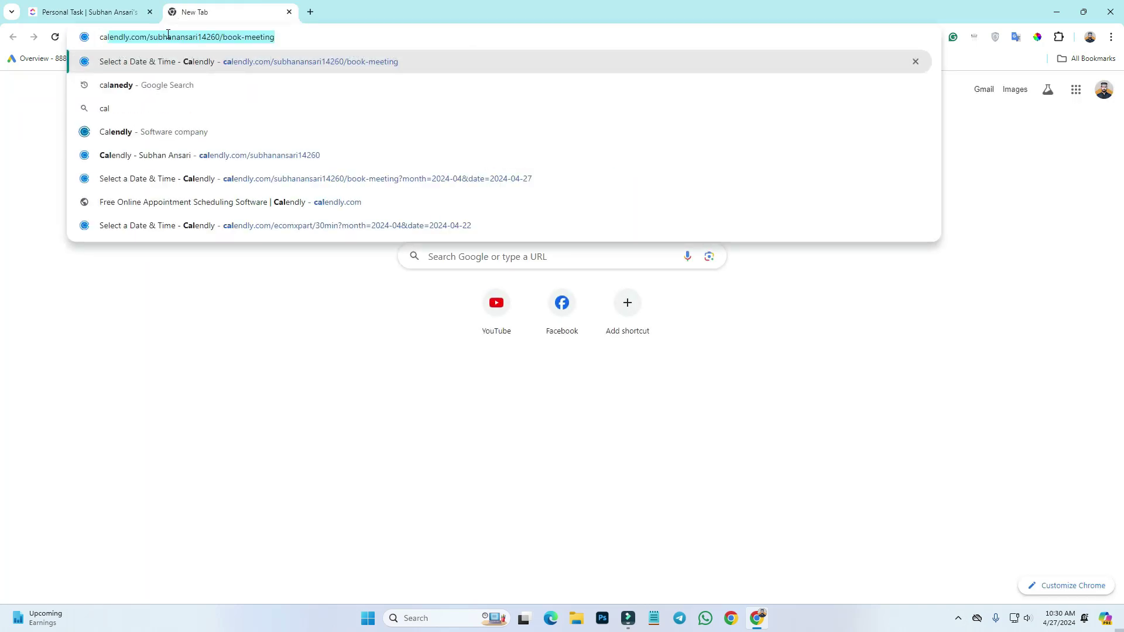
pyautogui.press('Return')
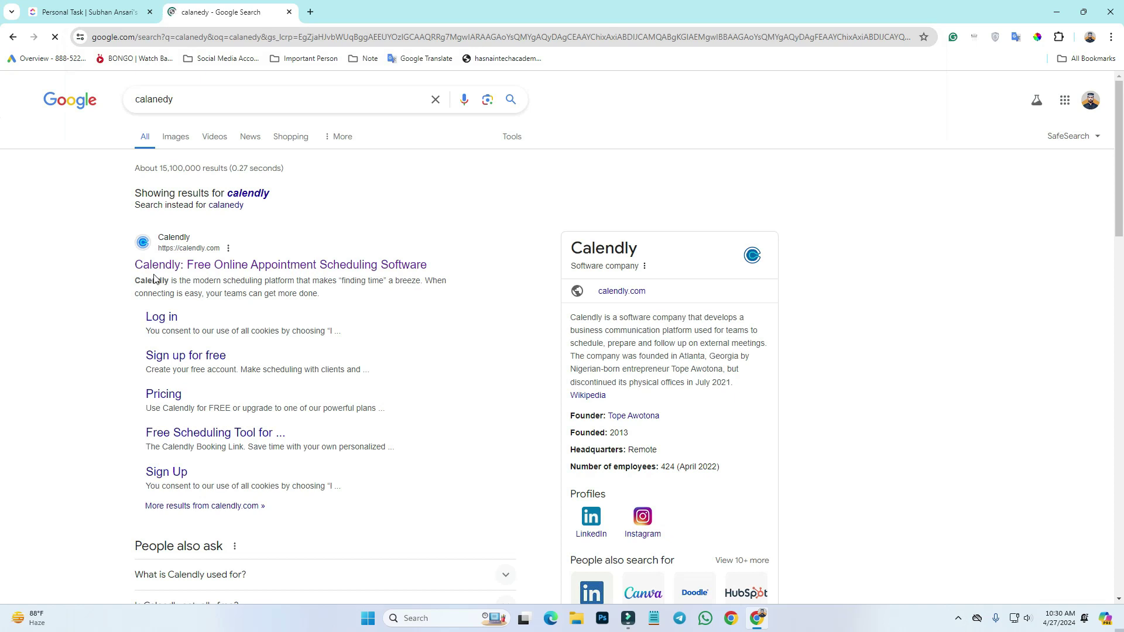
pyautogui.click(239, 273)
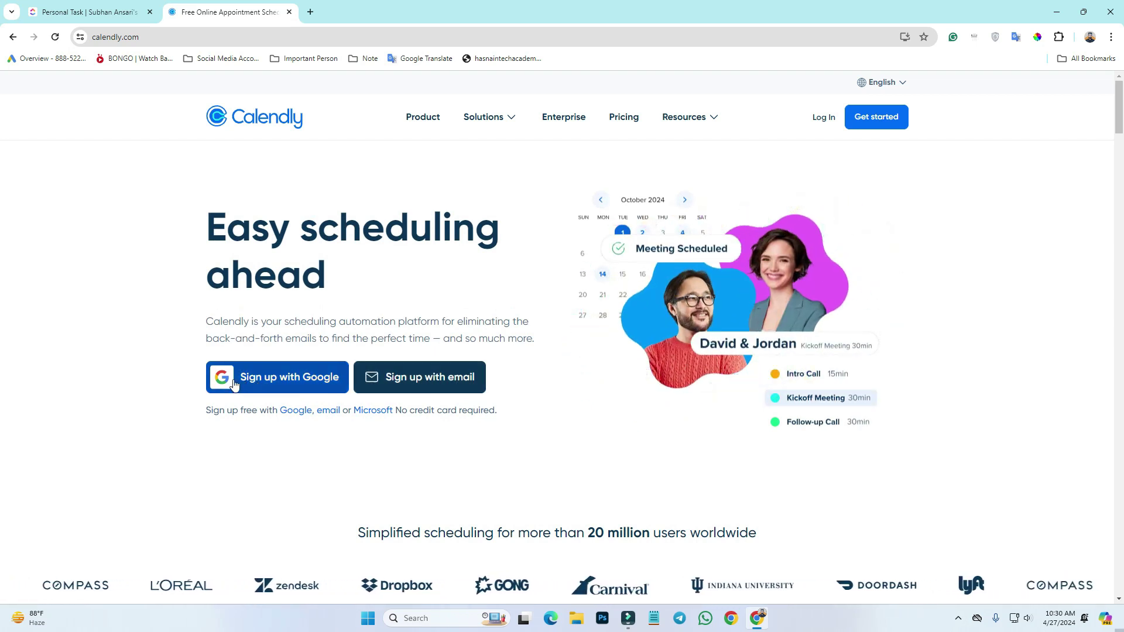
# Sign up with Google using the first listed account and approve the access request
pyautogui.click(271, 390)
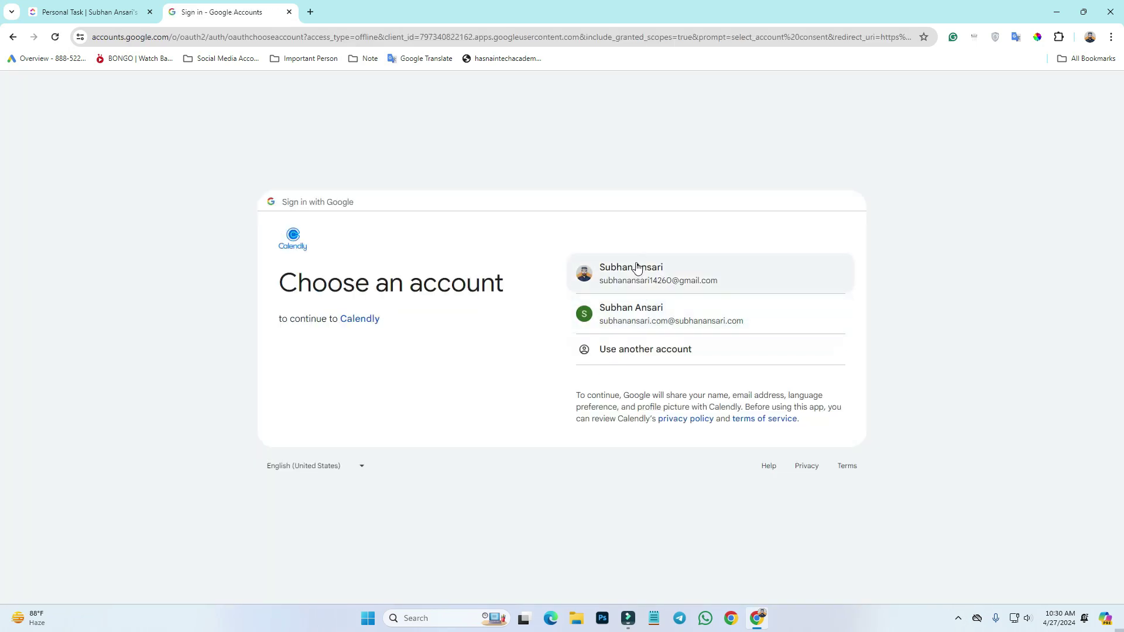
pyautogui.click(638, 271)
pyautogui.click(725, 406)
pyautogui.click(705, 431)
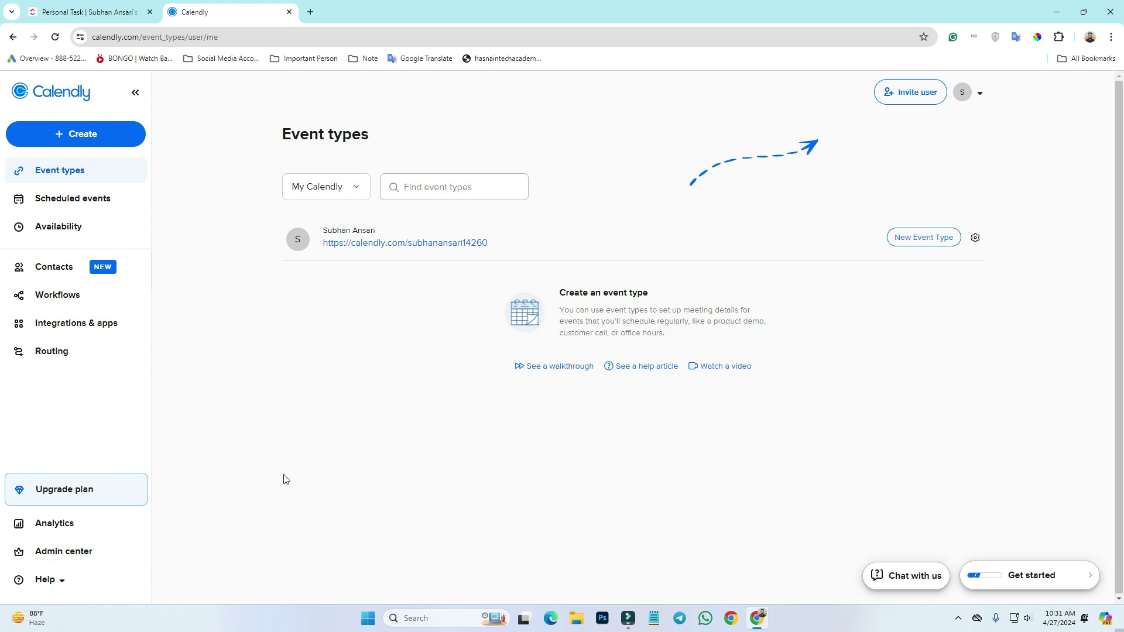
# Start creating a new event type
pyautogui.click(79, 139)
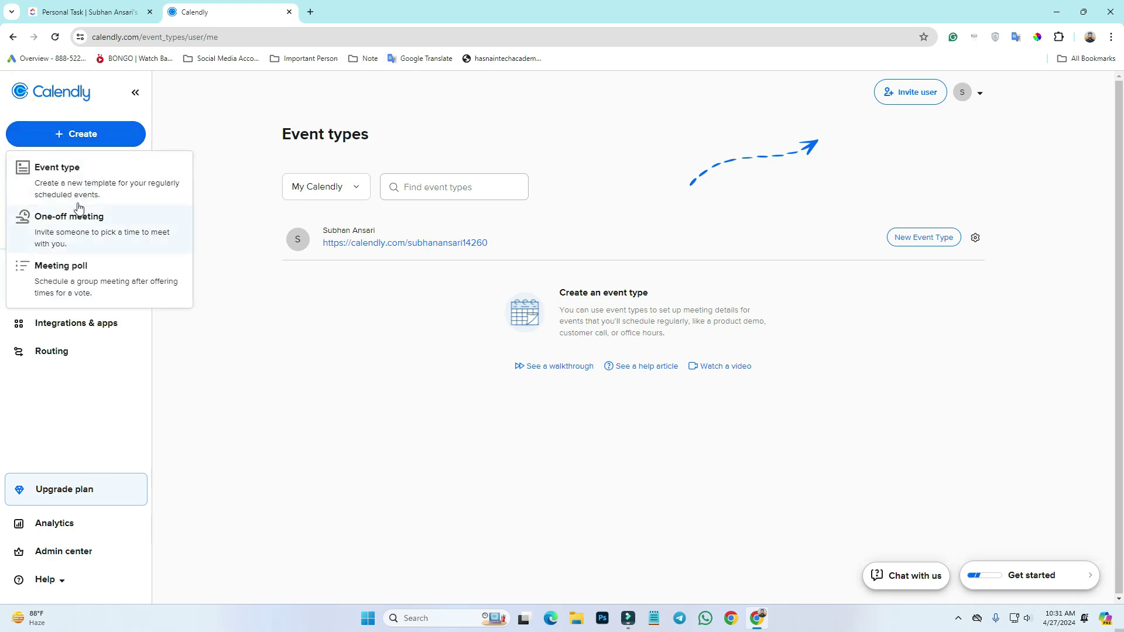
pyautogui.click(65, 182)
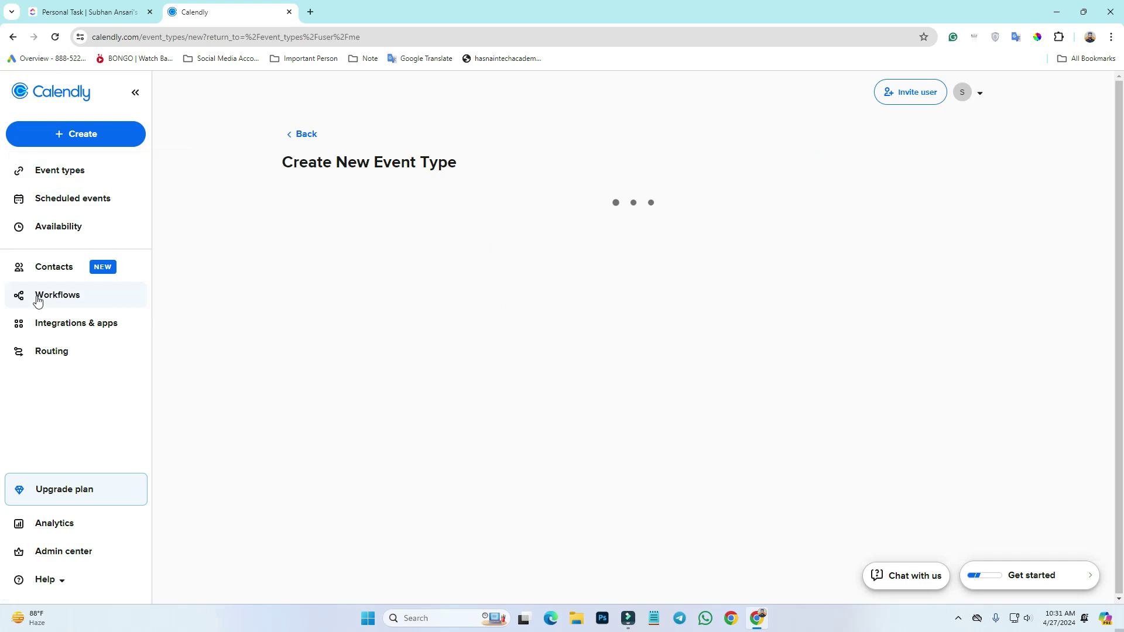
pyautogui.click(69, 142)
pyautogui.press('super+shift+s')
pyautogui.moveTo(1, 150); pyautogui.dragTo(188, 204)
pyautogui.click(178, 215)
pyautogui.click(117, 188)
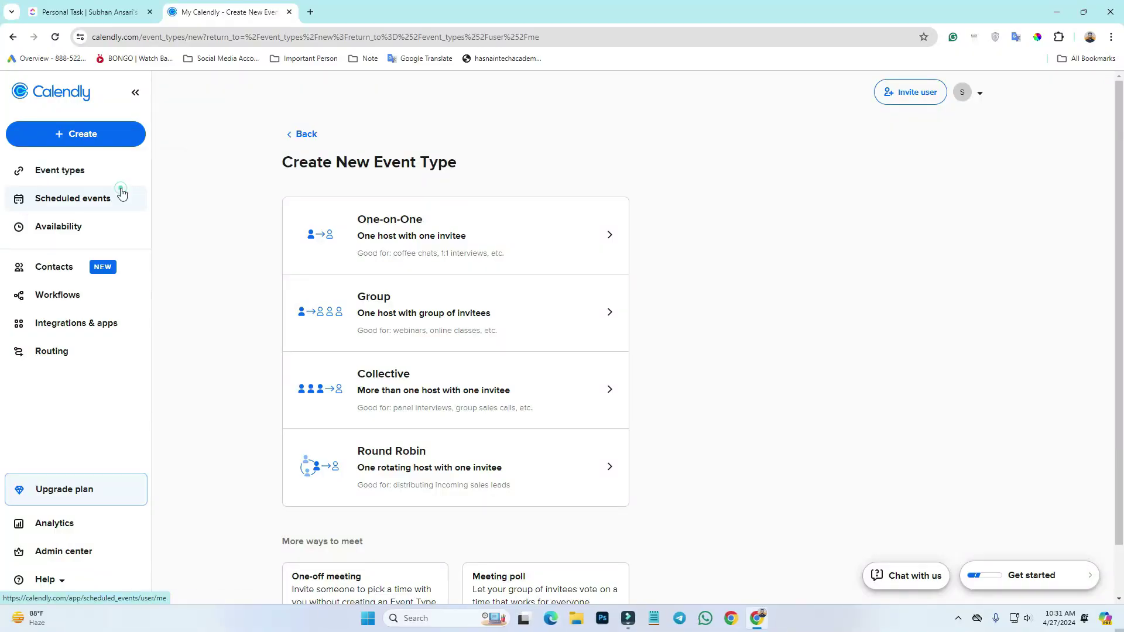
# Outline the One-on-One option with a red rectangle in a screen capture and discard the capture
pyautogui.press('Print')
pyautogui.moveTo(237, 129); pyautogui.dragTo(685, 542)
pyautogui.click(699, 477)
pyautogui.moveTo(283, 200)
pyautogui.mouseDown()
pyautogui.moveTo(404, 257)
pyautogui.moveTo(638, 269)
pyautogui.mouseUp()
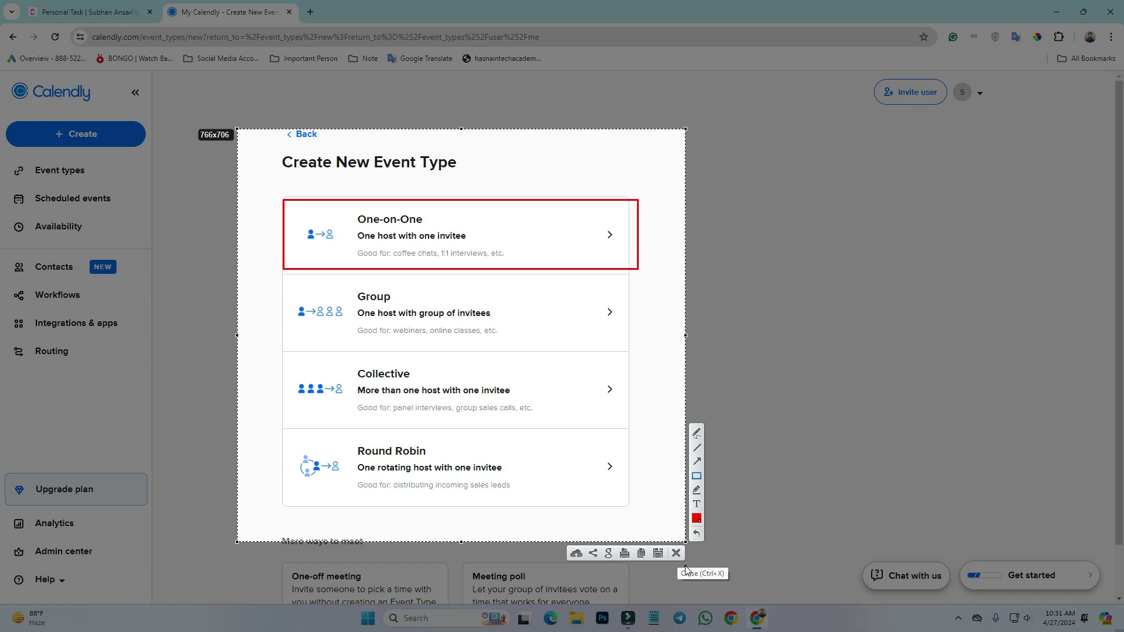
pyautogui.click(676, 553)
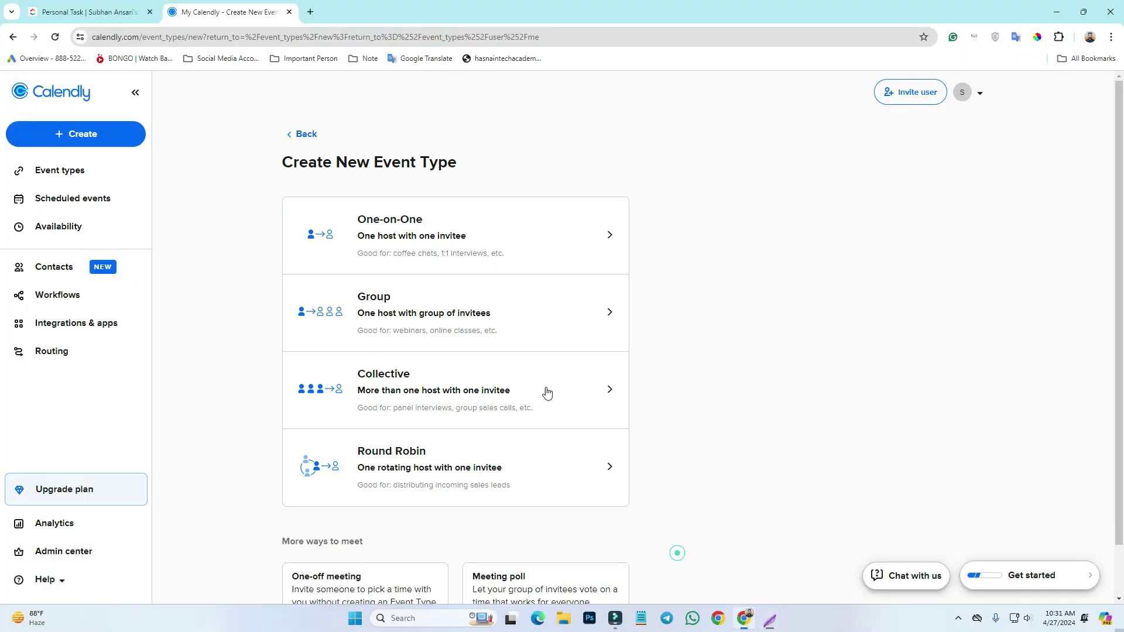
# Choose a One-on-One event type with yourself as host and continue to its setup
pyautogui.click(399, 243)
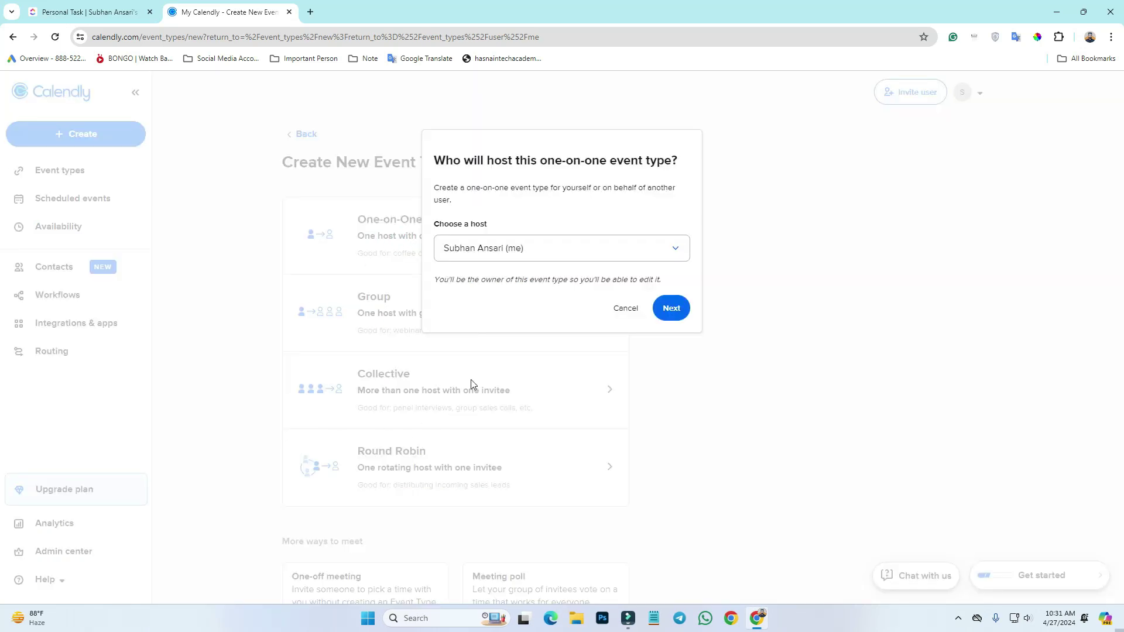
pyautogui.click(519, 254)
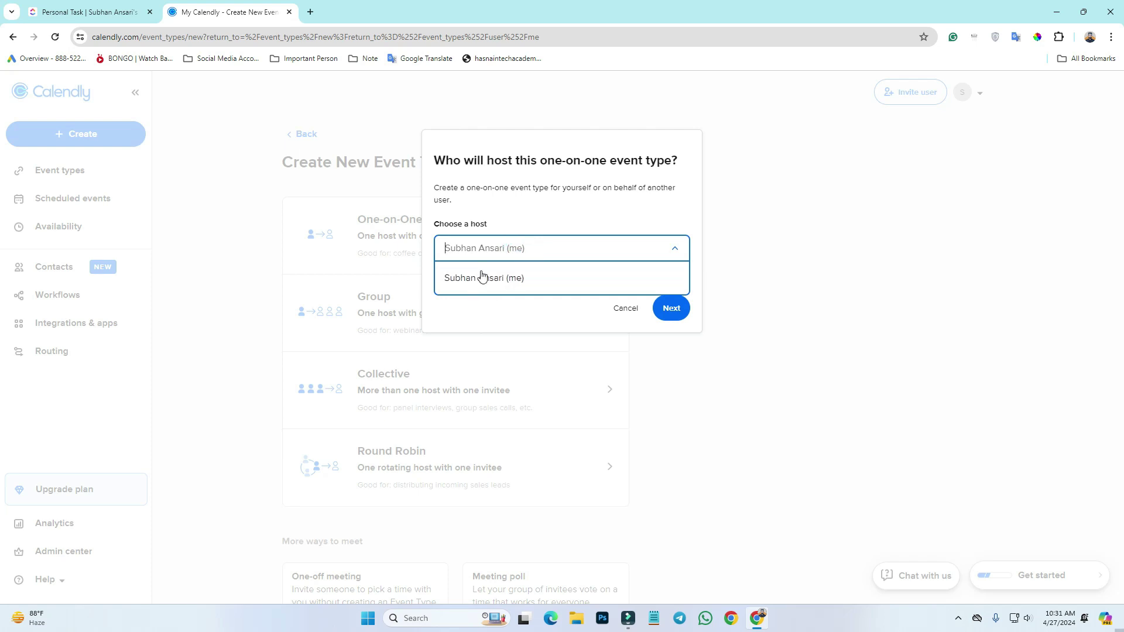
pyautogui.click(502, 224)
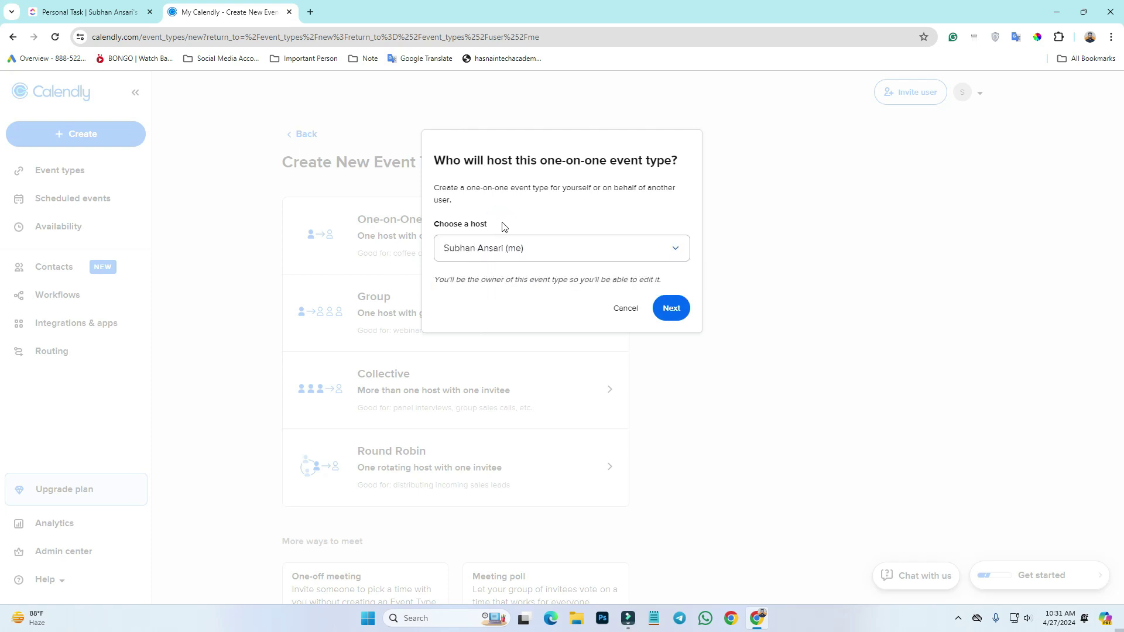
pyautogui.click(663, 308)
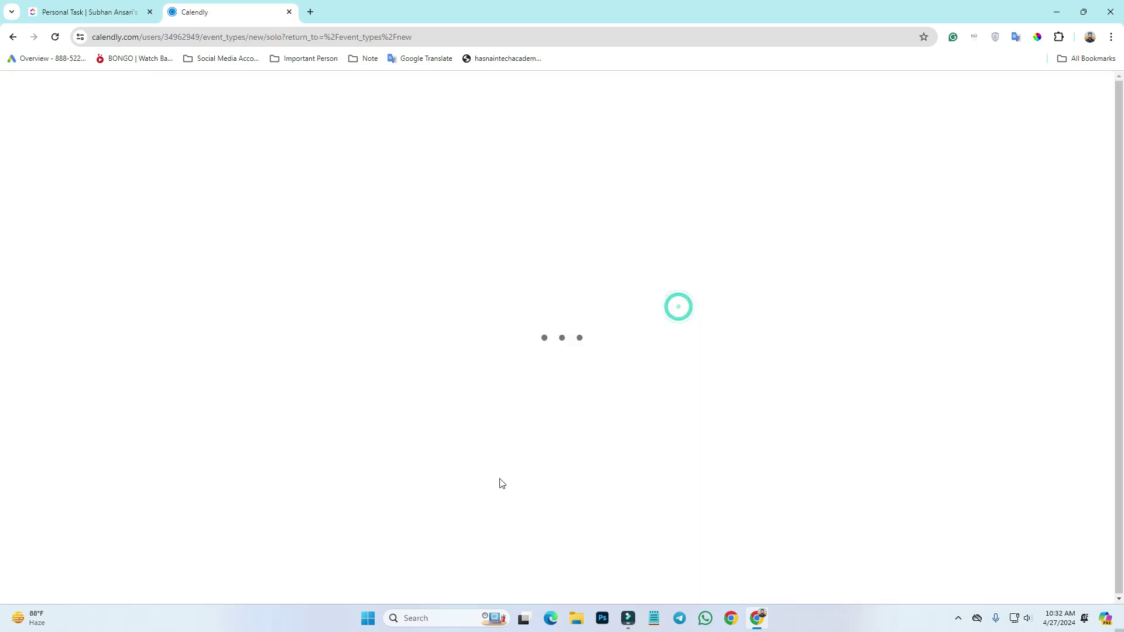
# Capture the new event type's preview area to the clipboard
pyautogui.press('Print')
pyautogui.moveTo(432, 120); pyautogui.dragTo(946, 571)
pyautogui.hotkey('ctrl', 'c')
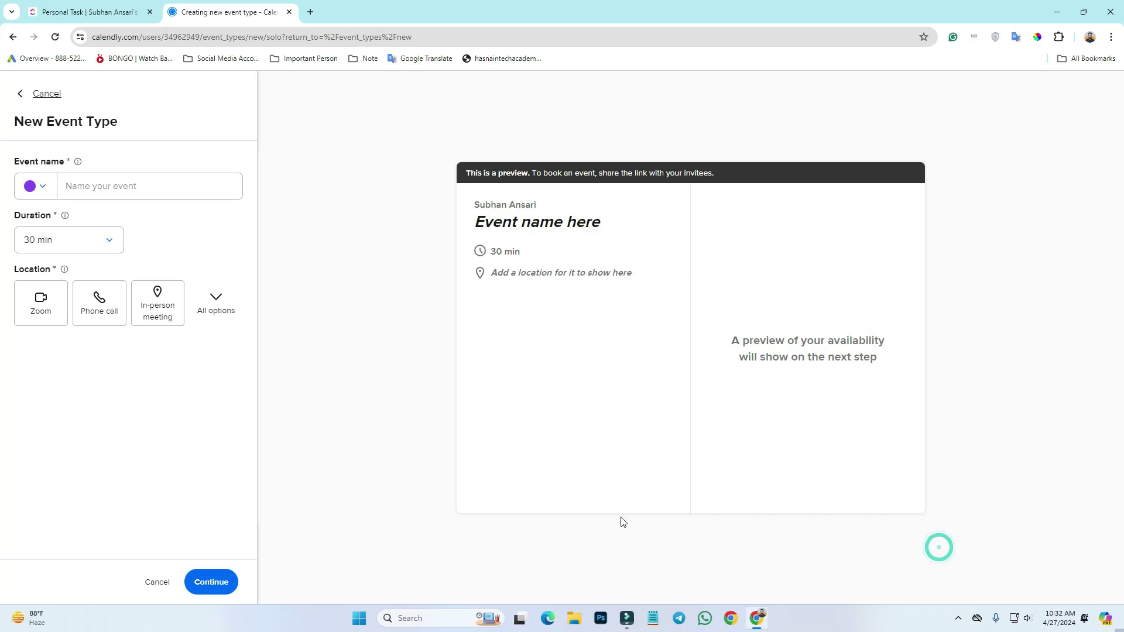
# Name the event Book Meeting and set its duration to 30 min
pyautogui.click(95, 186)
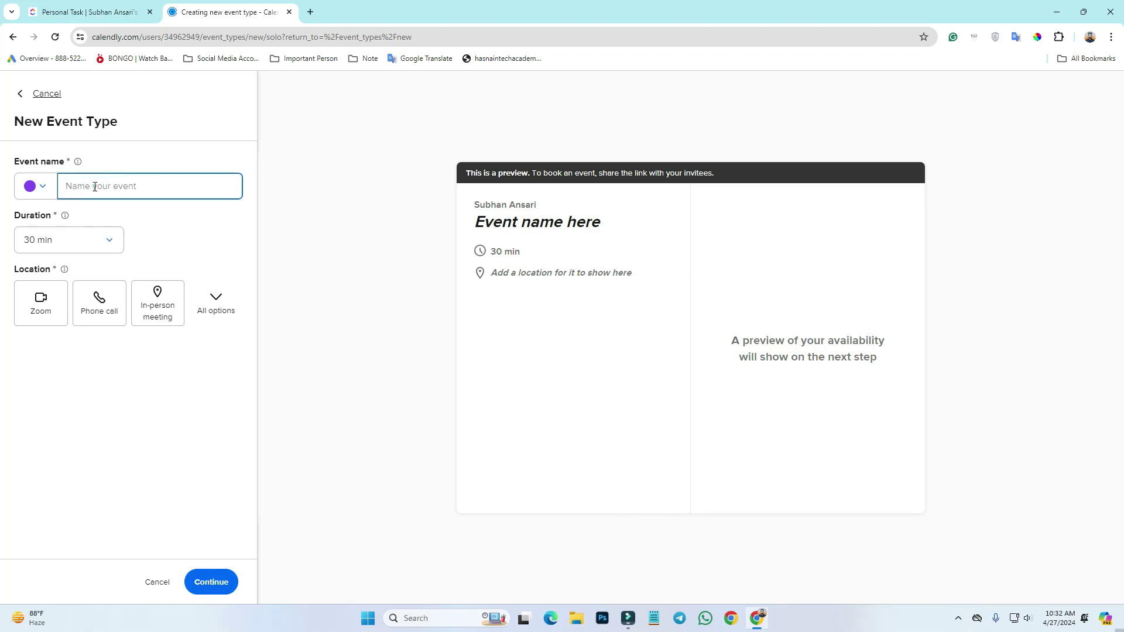
pyautogui.write('Book')
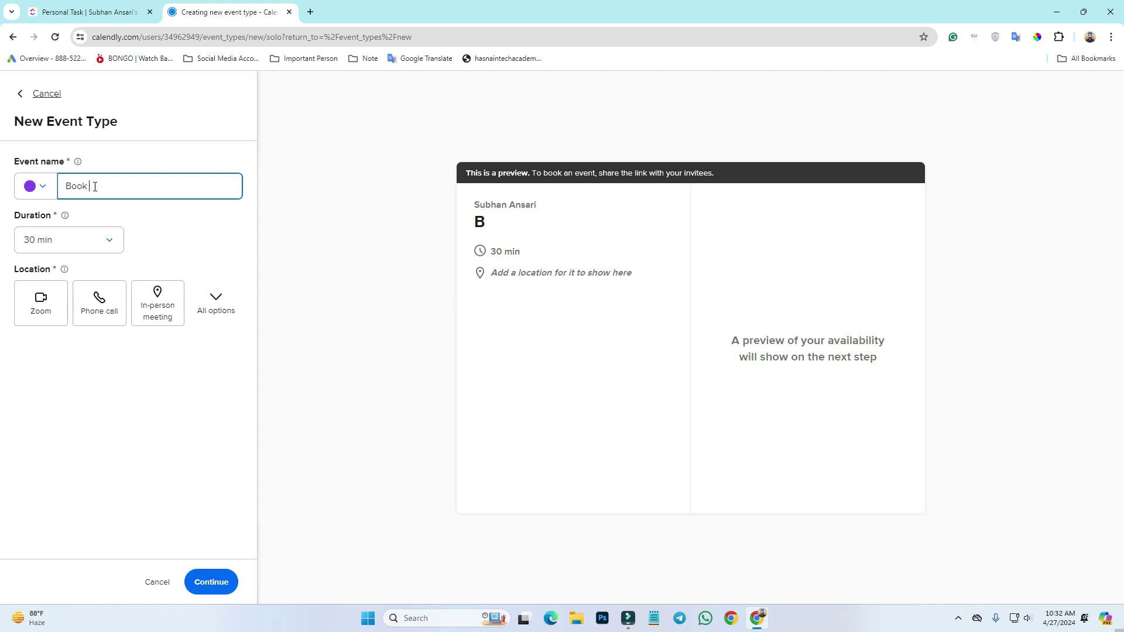
pyautogui.write(' Meeting')
pyautogui.click(85, 186)
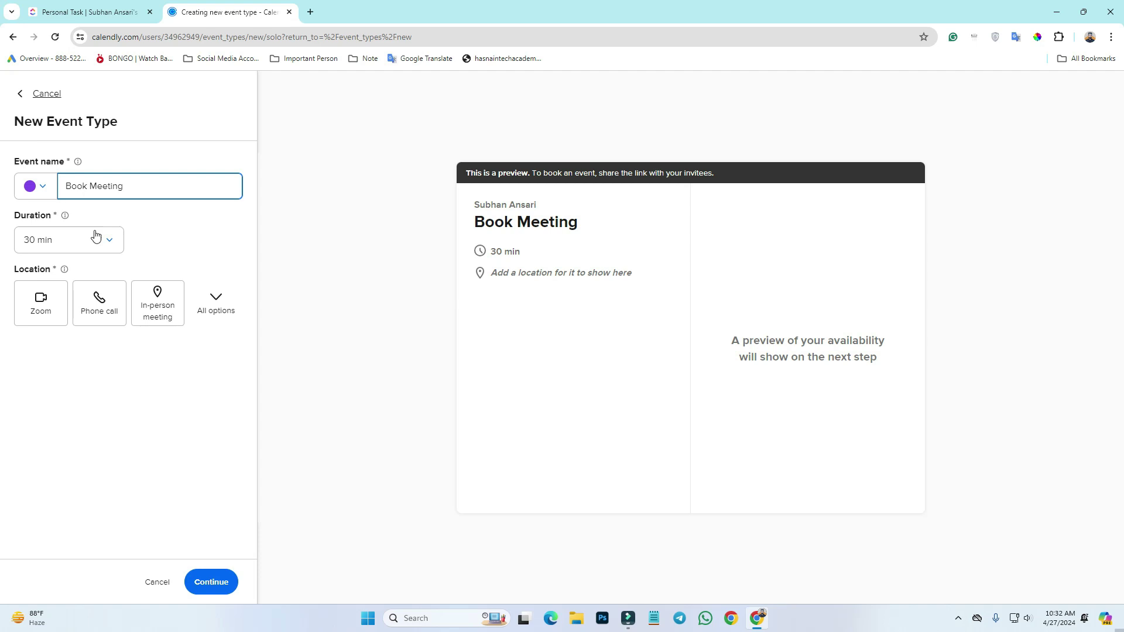
pyautogui.click(70, 244)
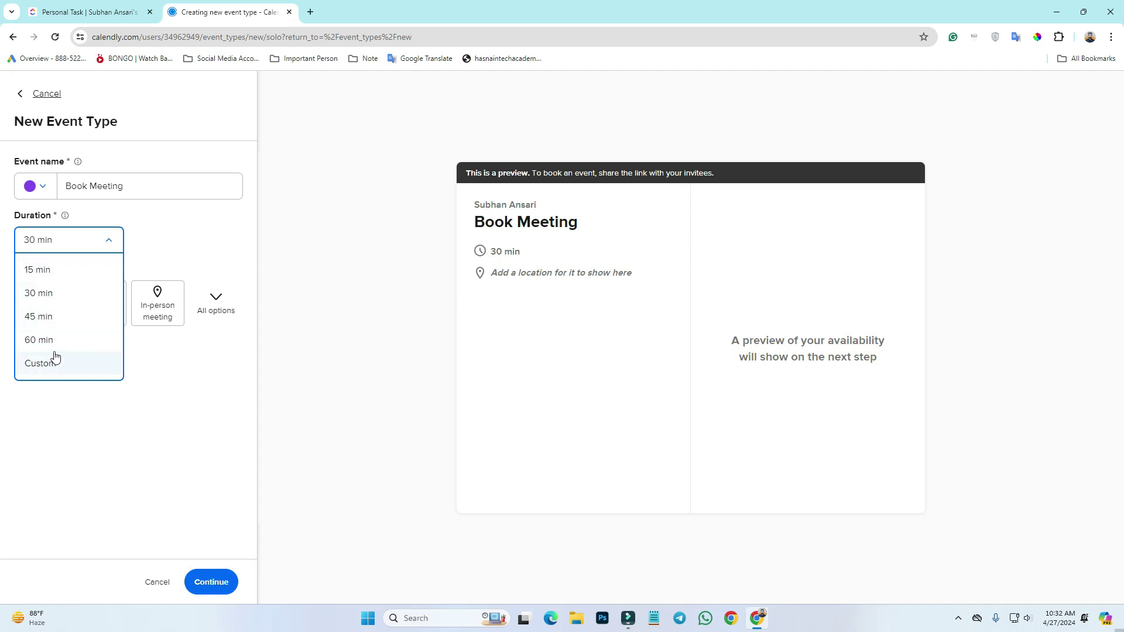
pyautogui.click(45, 301)
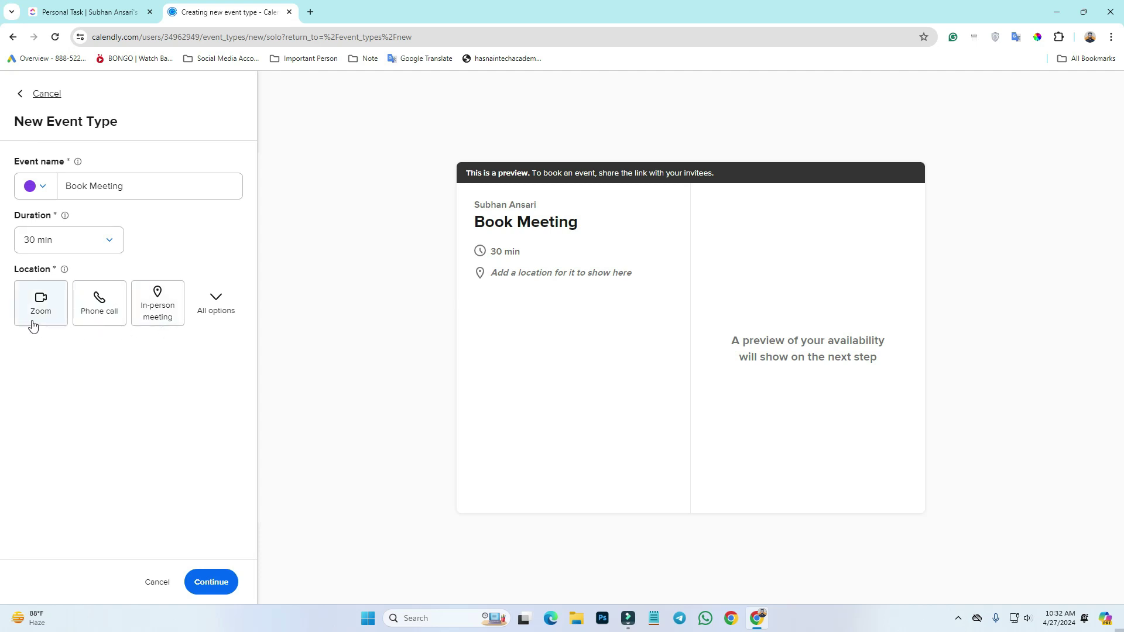
# Set the Book Meeting event's location to Zoom
pyautogui.click(218, 301)
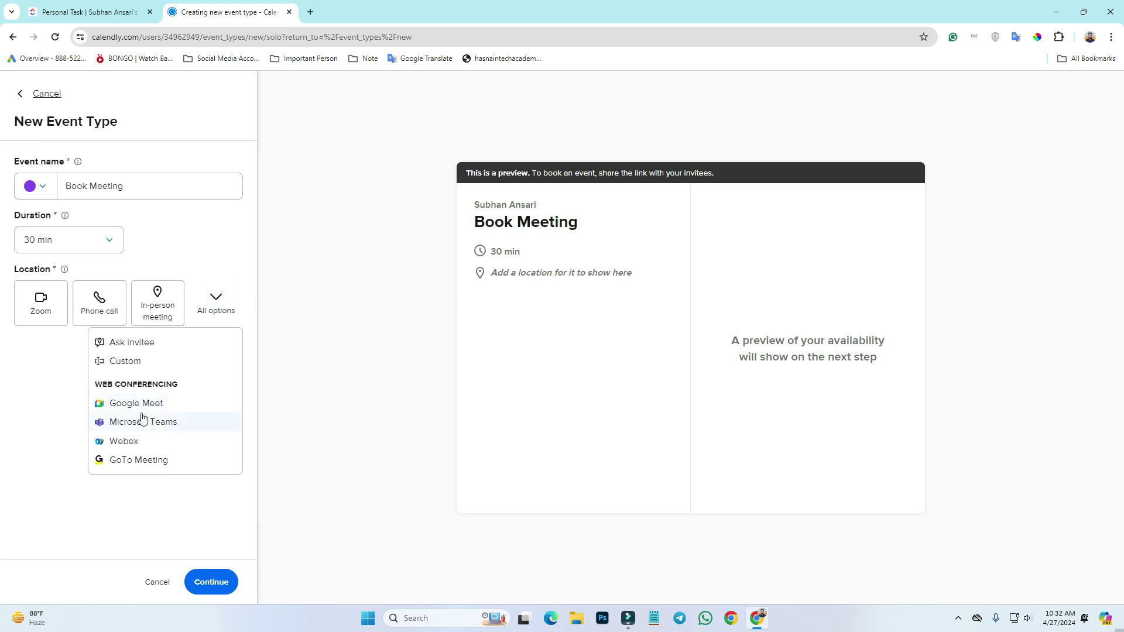
pyautogui.click(40, 361)
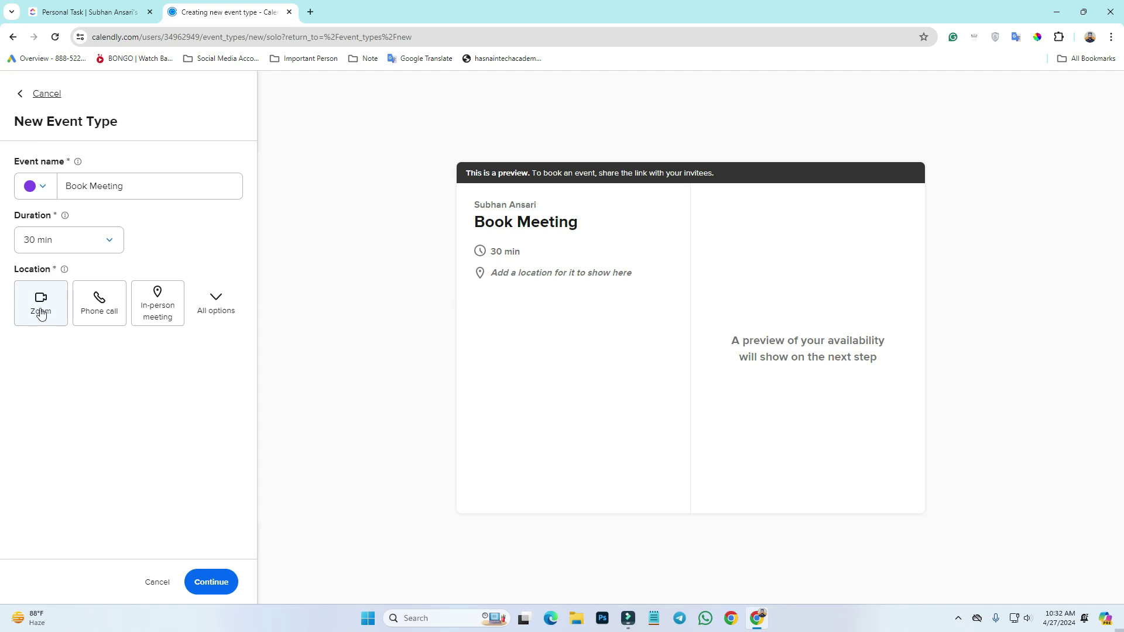
pyautogui.click(39, 312)
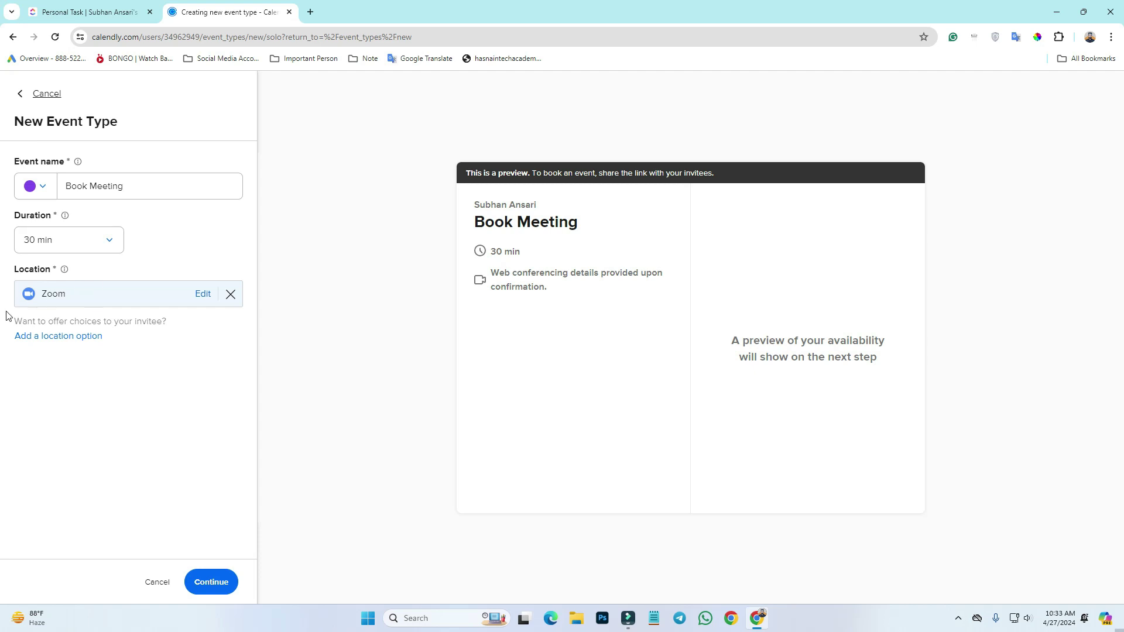
# Review the alternatives offered for the Zoom location and keep Zoom
pyautogui.click(204, 295)
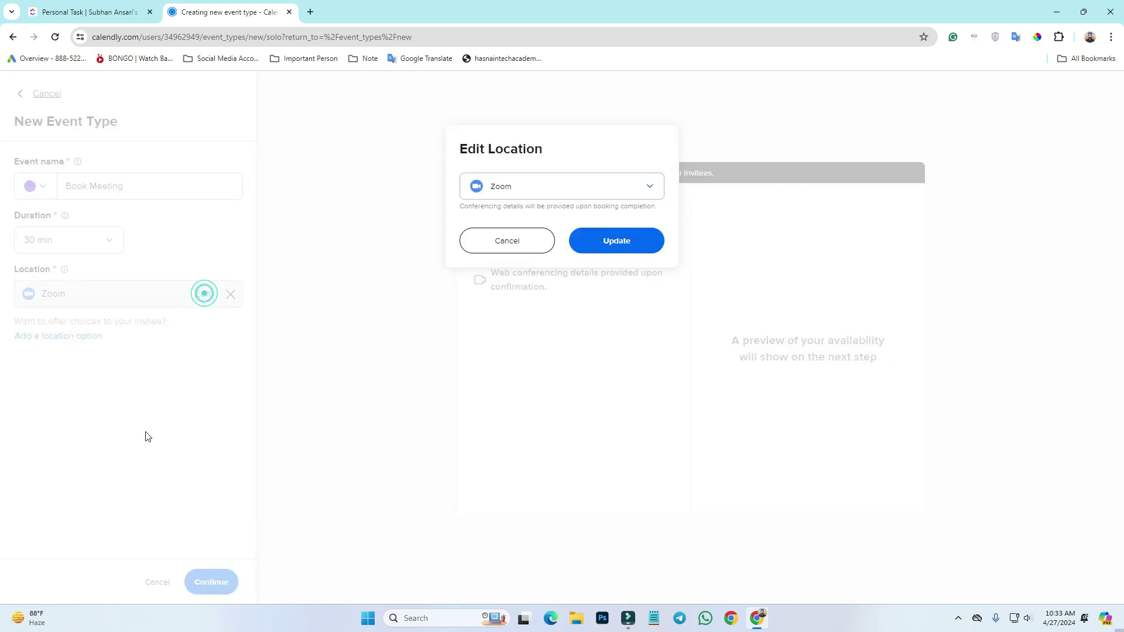
pyautogui.click(585, 197)
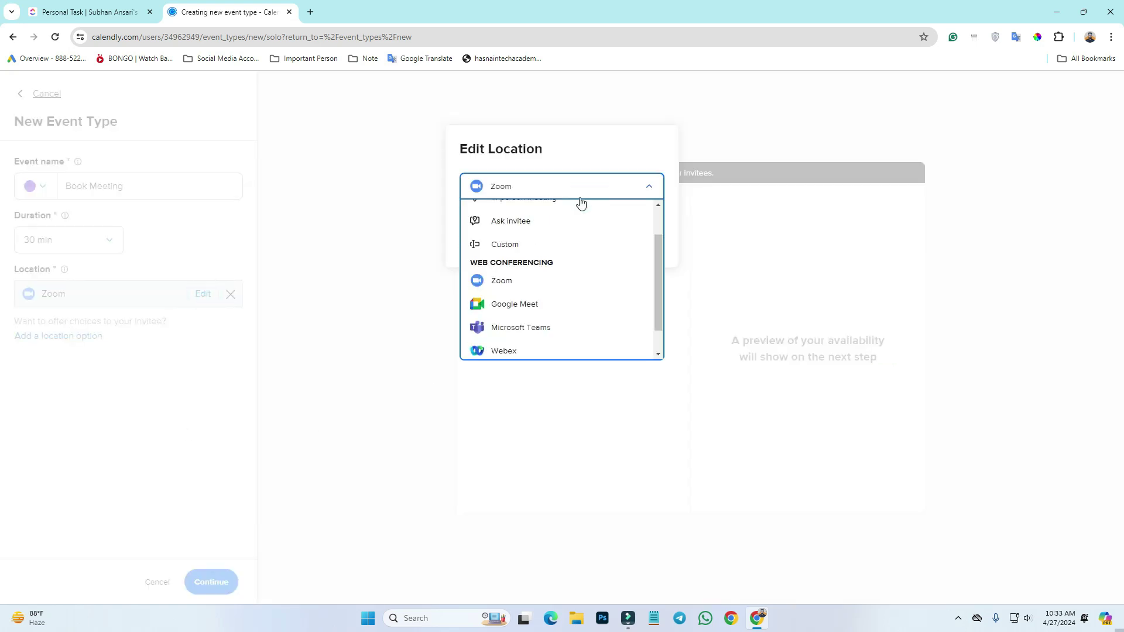
pyautogui.click(580, 195)
pyautogui.click(616, 242)
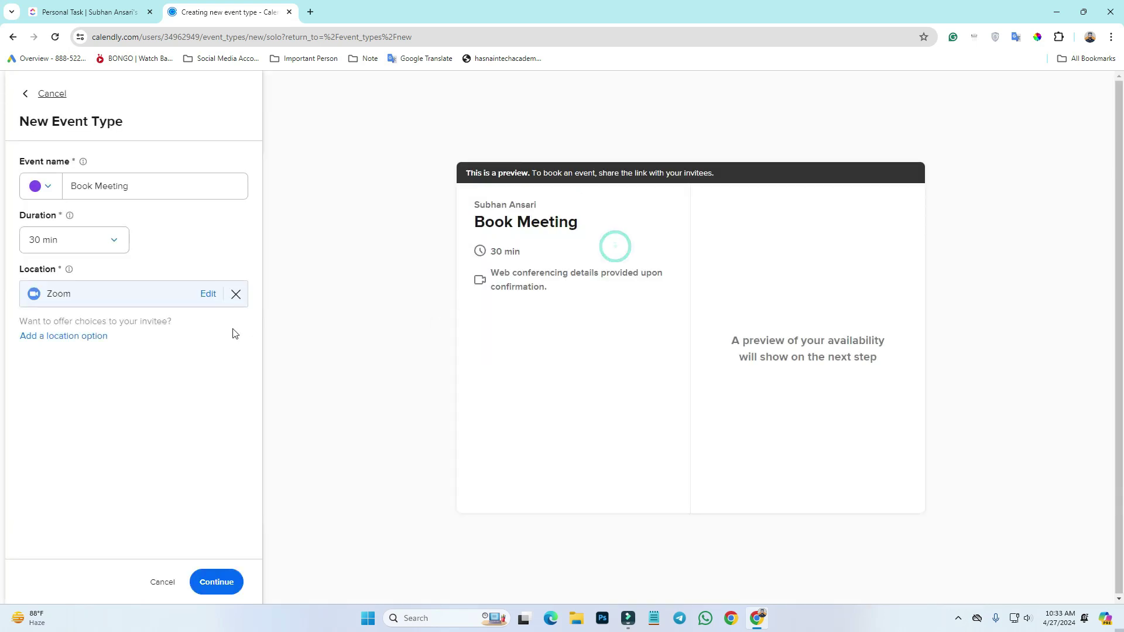
# Try Google Meet as a second location option and remove it again
pyautogui.click(72, 337)
pyautogui.click(125, 334)
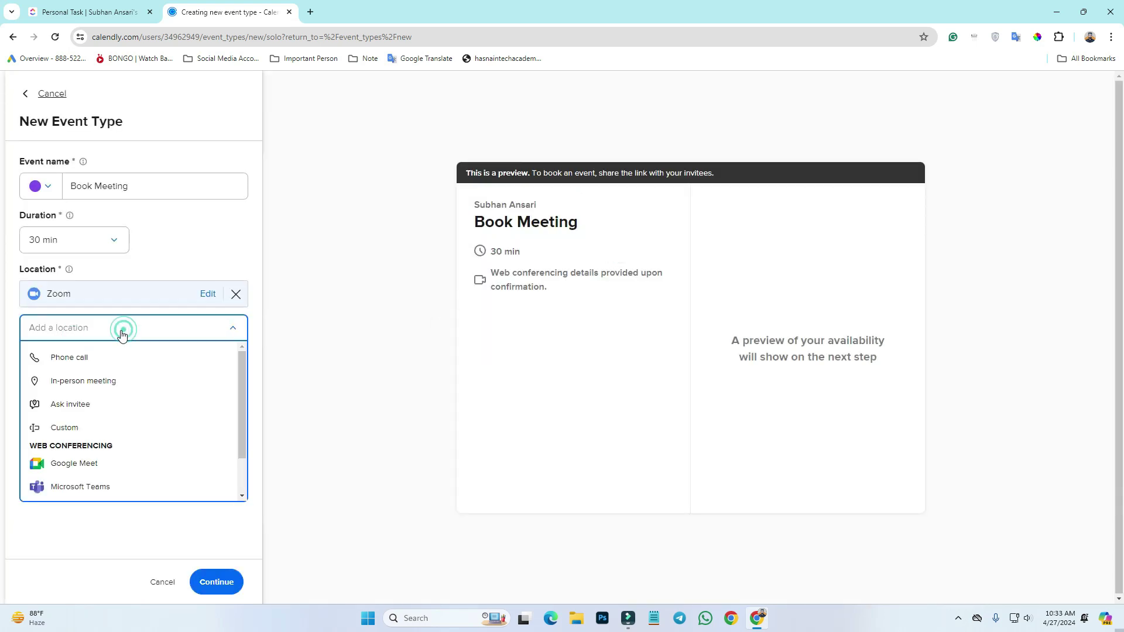
pyautogui.click(59, 467)
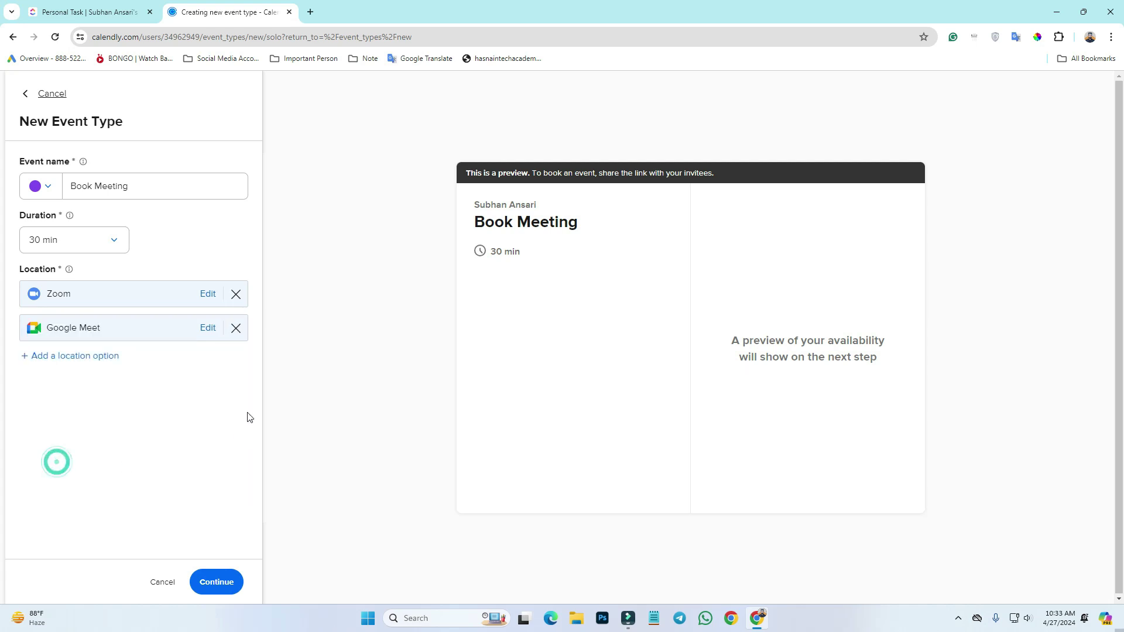
pyautogui.click(236, 328)
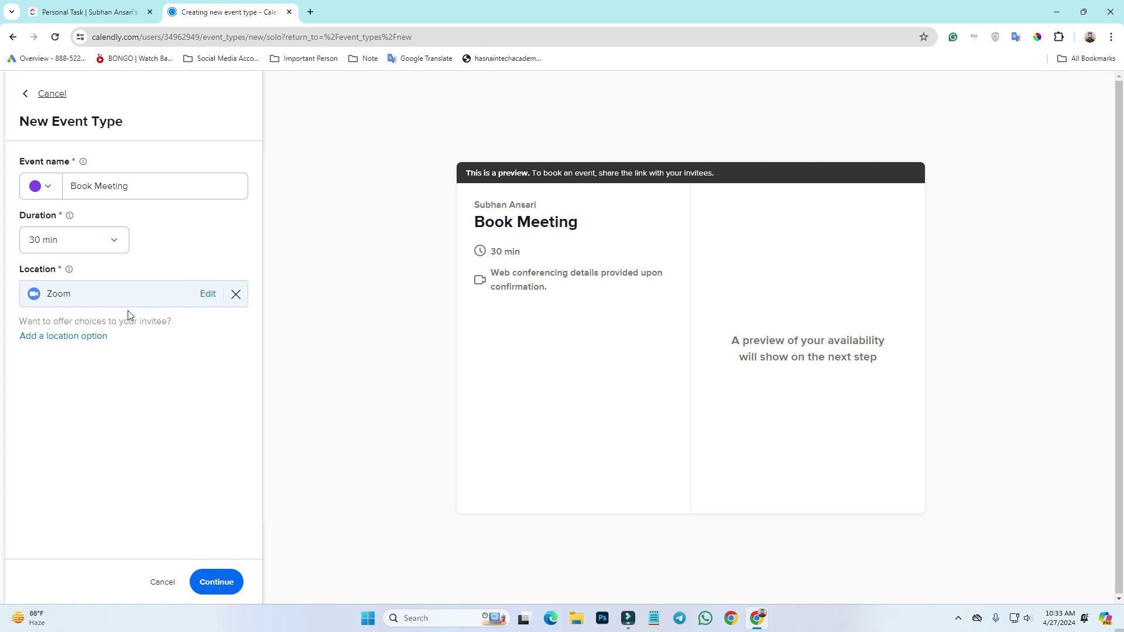
pyautogui.click(311, 12)
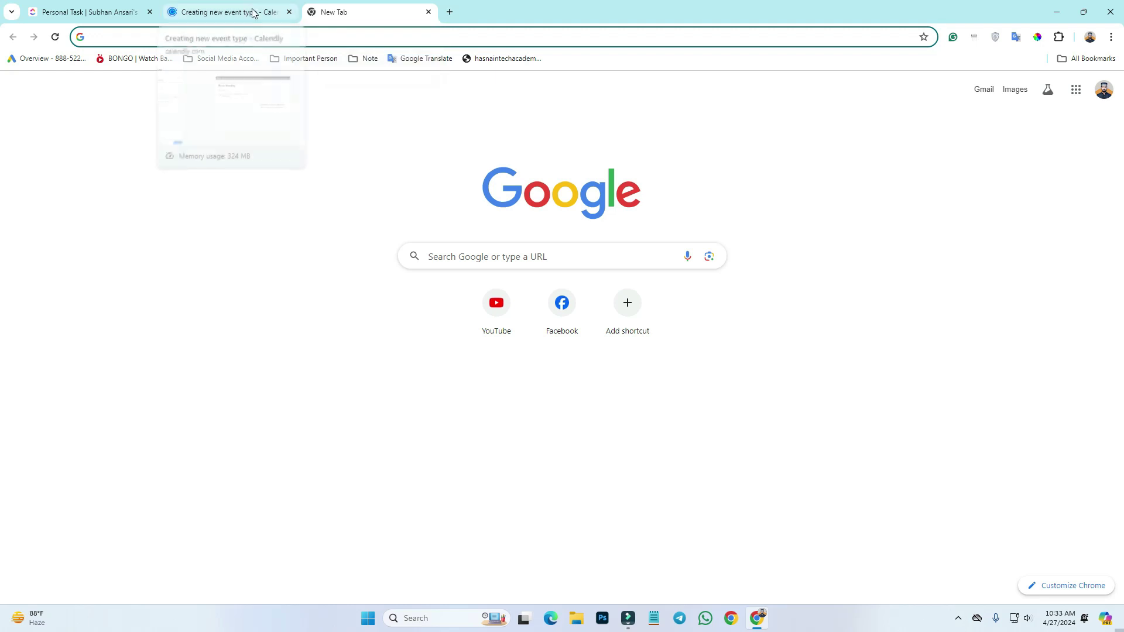
pyautogui.click(225, 12)
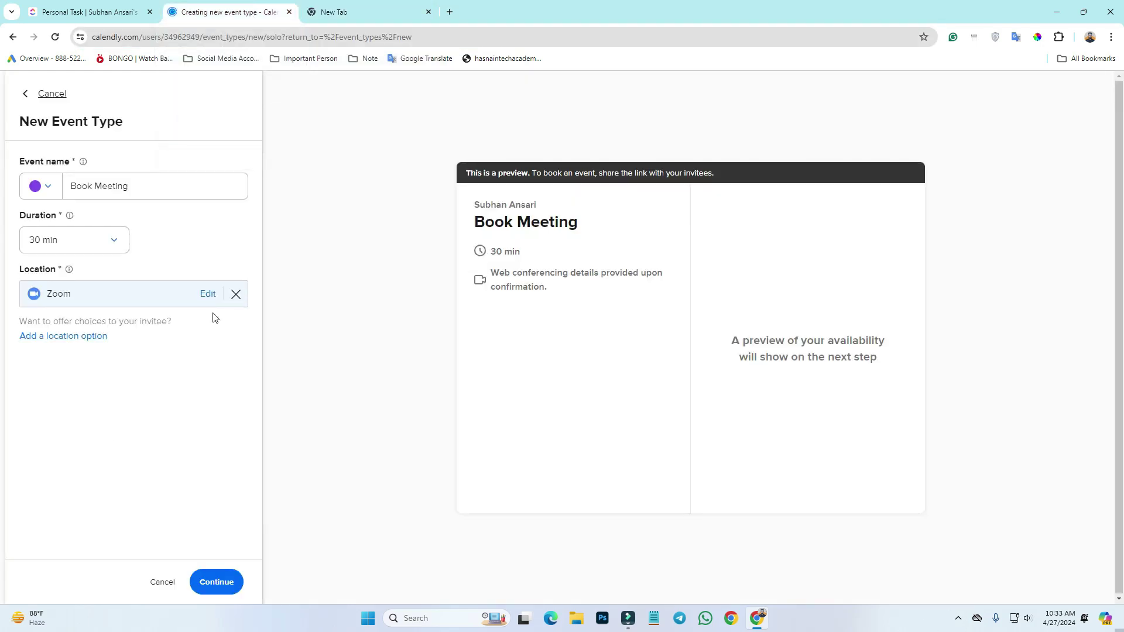
# Create the Book Meeting event type and dismiss the notice on its settings page
pyautogui.click(205, 583)
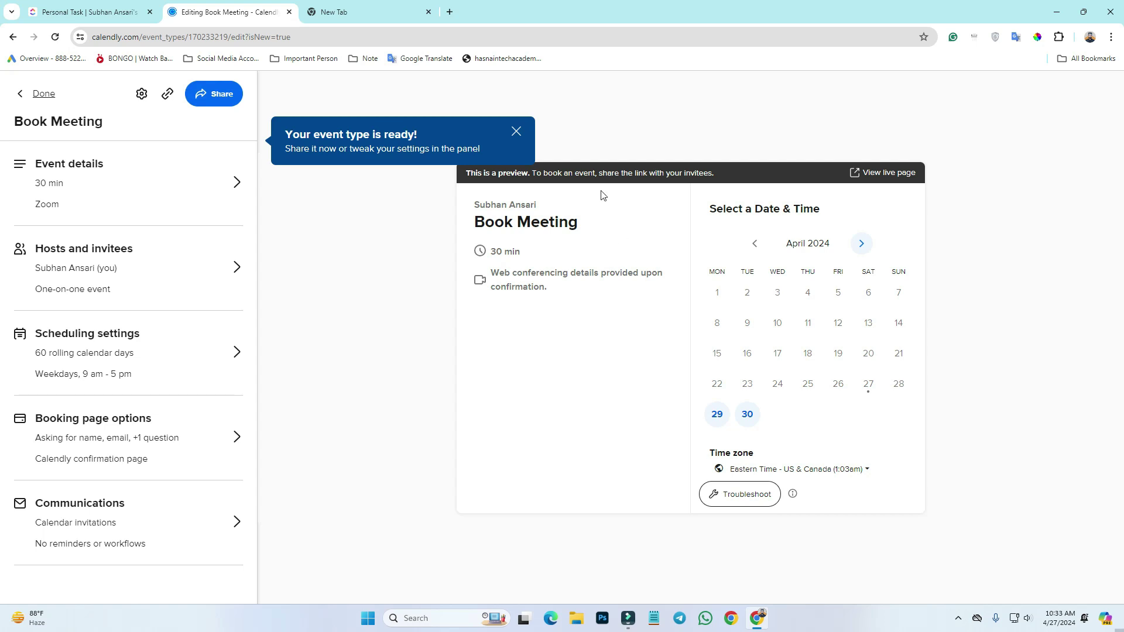
pyautogui.click(516, 131)
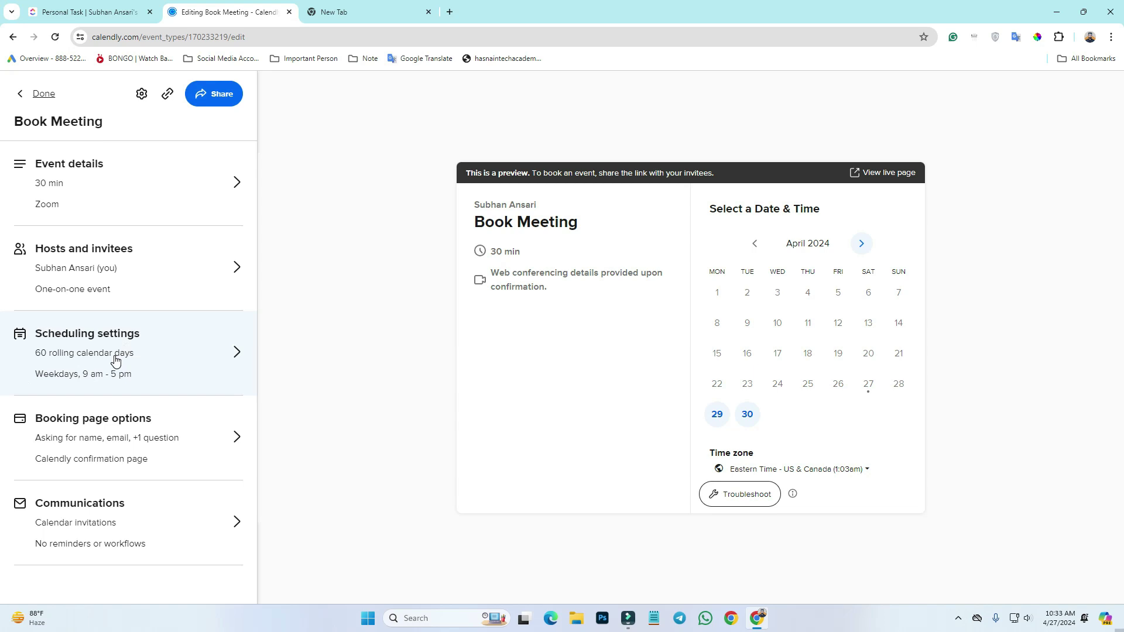
# In the scheduling settings, let invitees book indefinitely into the future
pyautogui.click(104, 376)
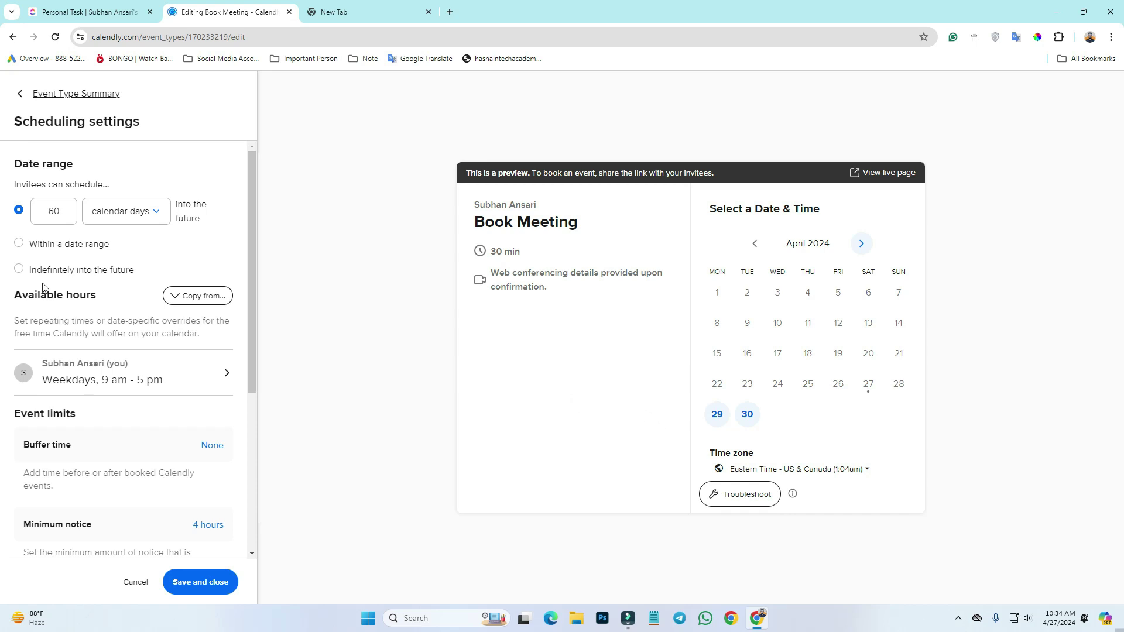
pyautogui.click(20, 270)
# Open the host's weekly available hours for editing, applying changes to this event type only
pyautogui.scroll(-1, 76, 396)
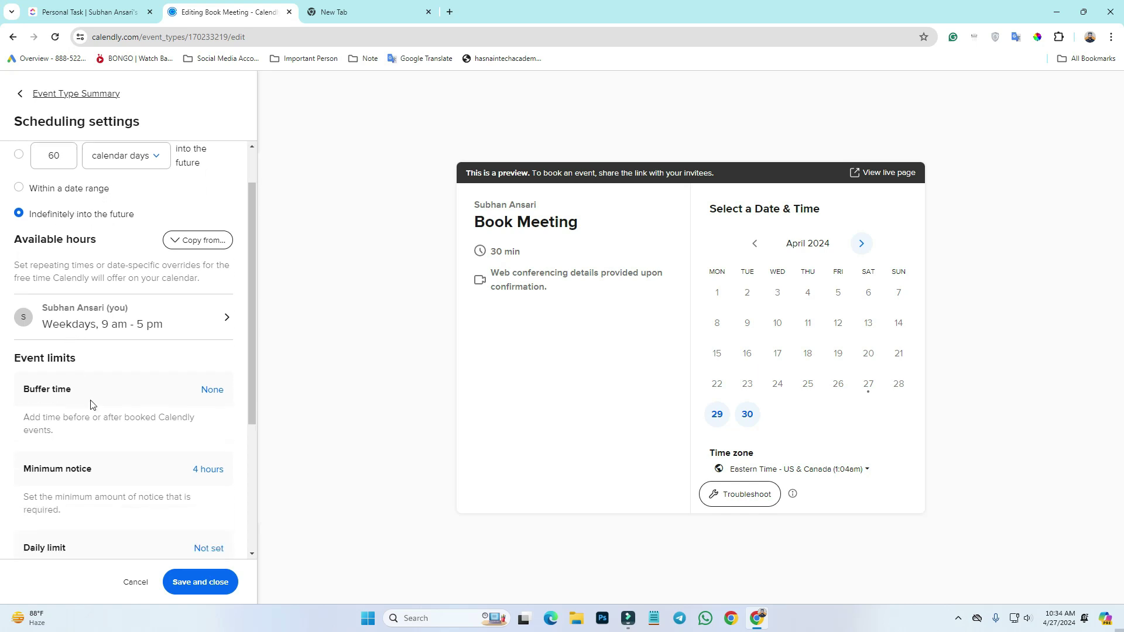
pyautogui.click(163, 333)
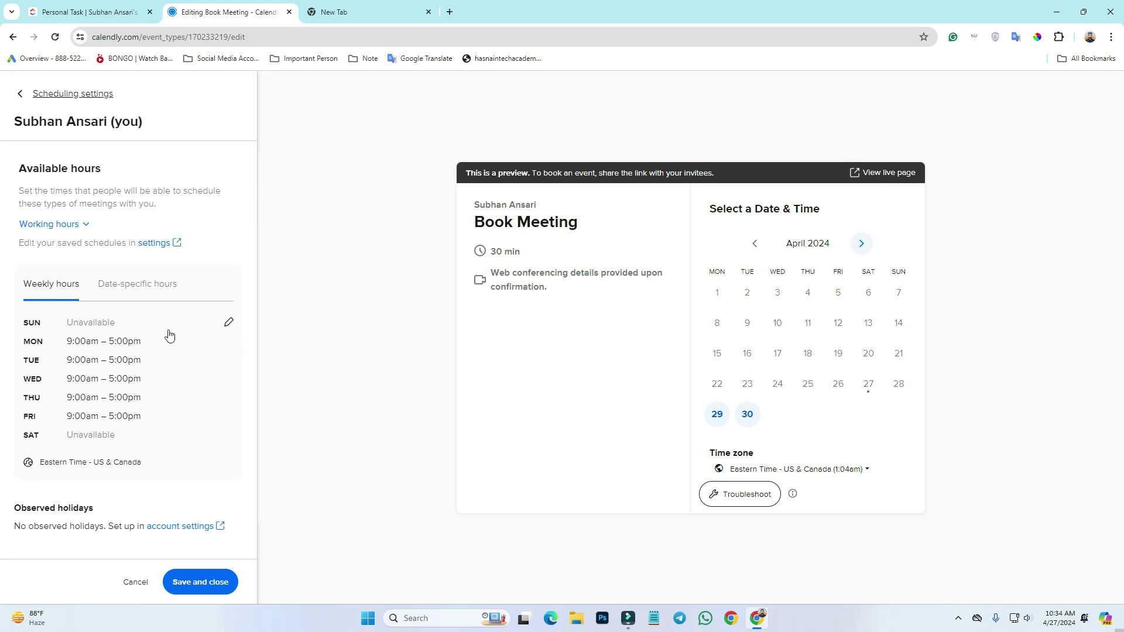
pyautogui.click(229, 326)
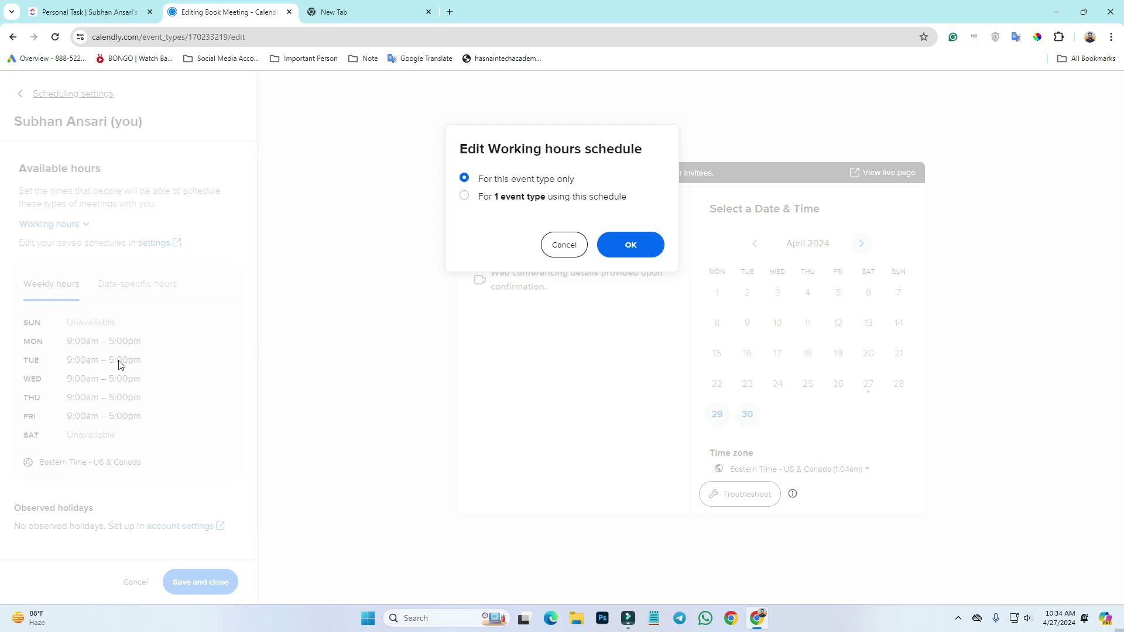
pyautogui.click(628, 252)
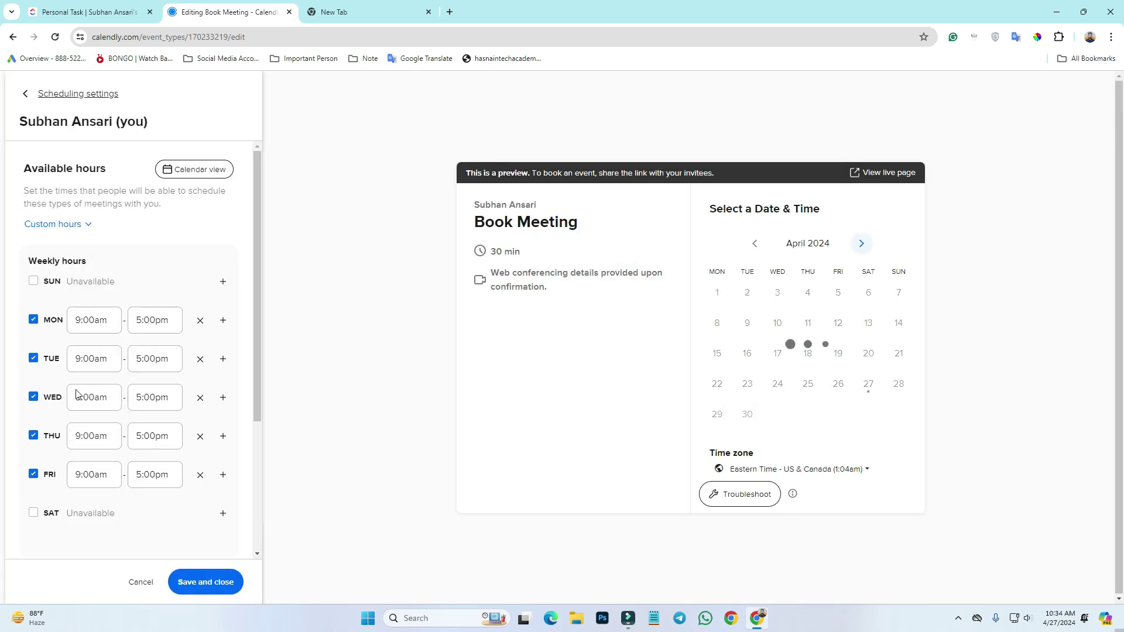
pyautogui.scroll(-2, 91, 351)
pyautogui.scroll(1, 71, 256)
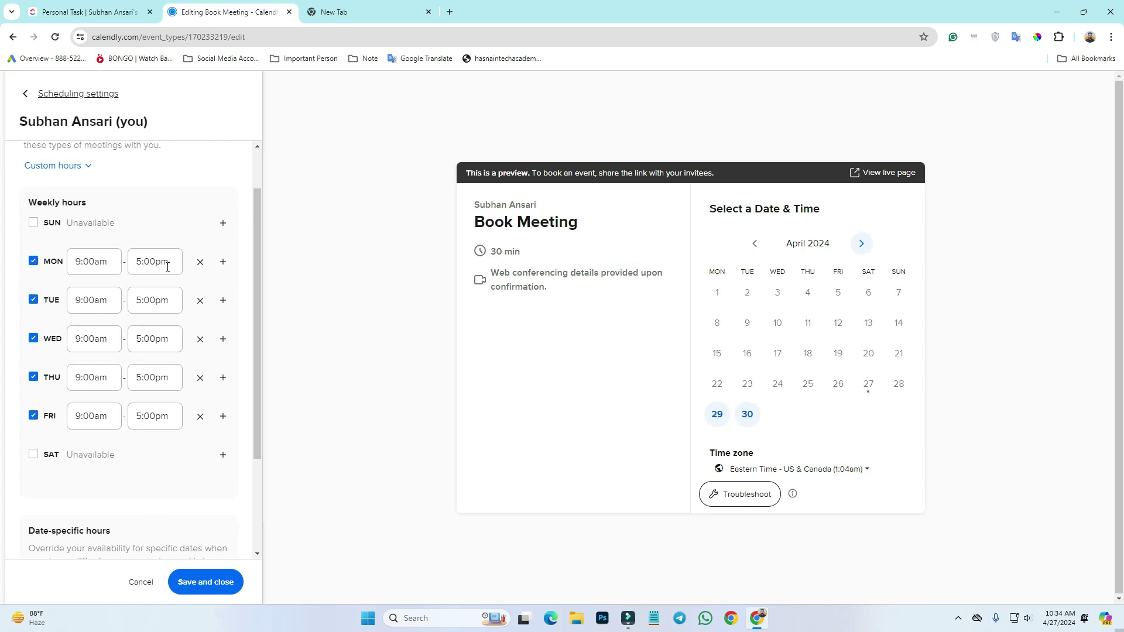
# Remove Monday's available hours and make the day available again
pyautogui.click(197, 263)
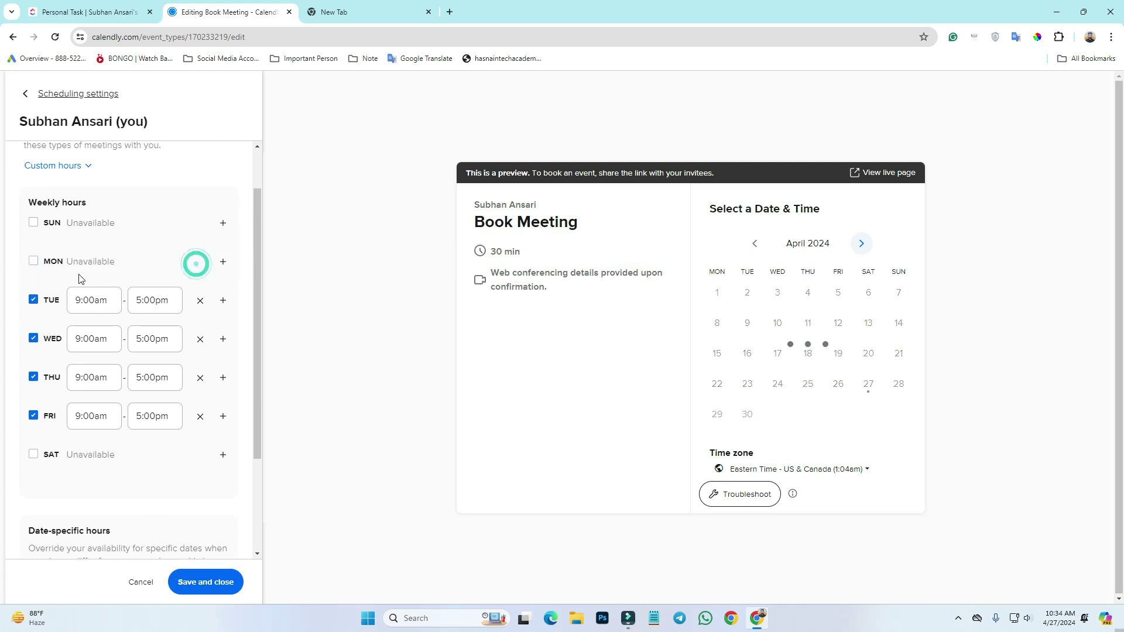
pyautogui.click(33, 261)
# Examine the selectable start and end times for Monday and Tuesday and the start times for Wednesday
pyautogui.click(96, 263)
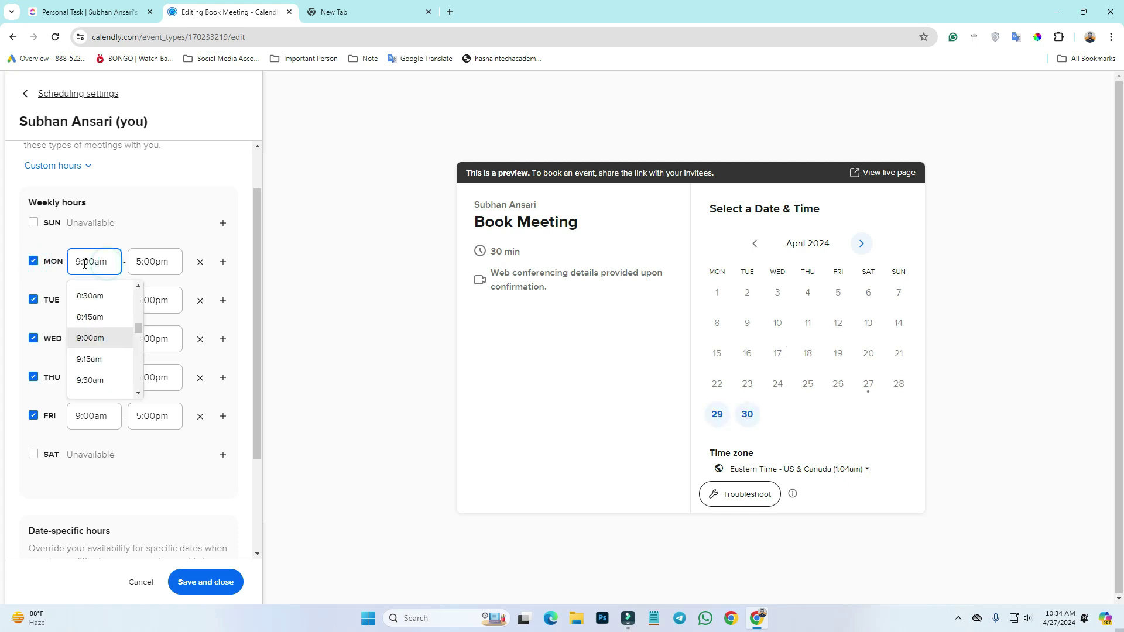
pyautogui.scroll(-2, 93, 357)
pyautogui.scroll(-5, 104, 377)
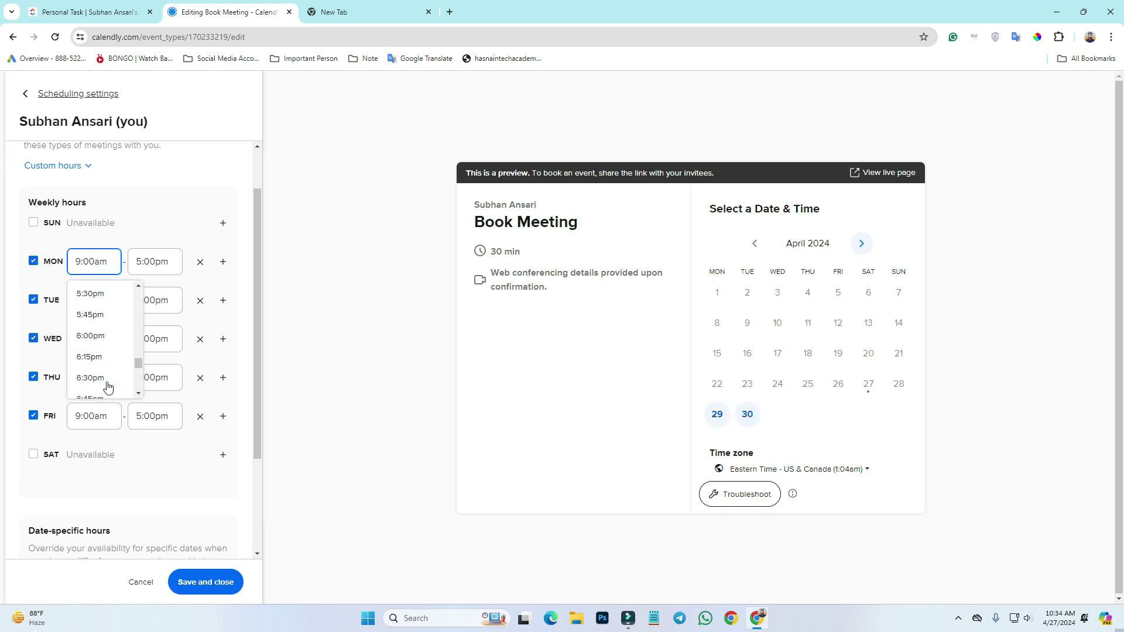
pyautogui.click(173, 269)
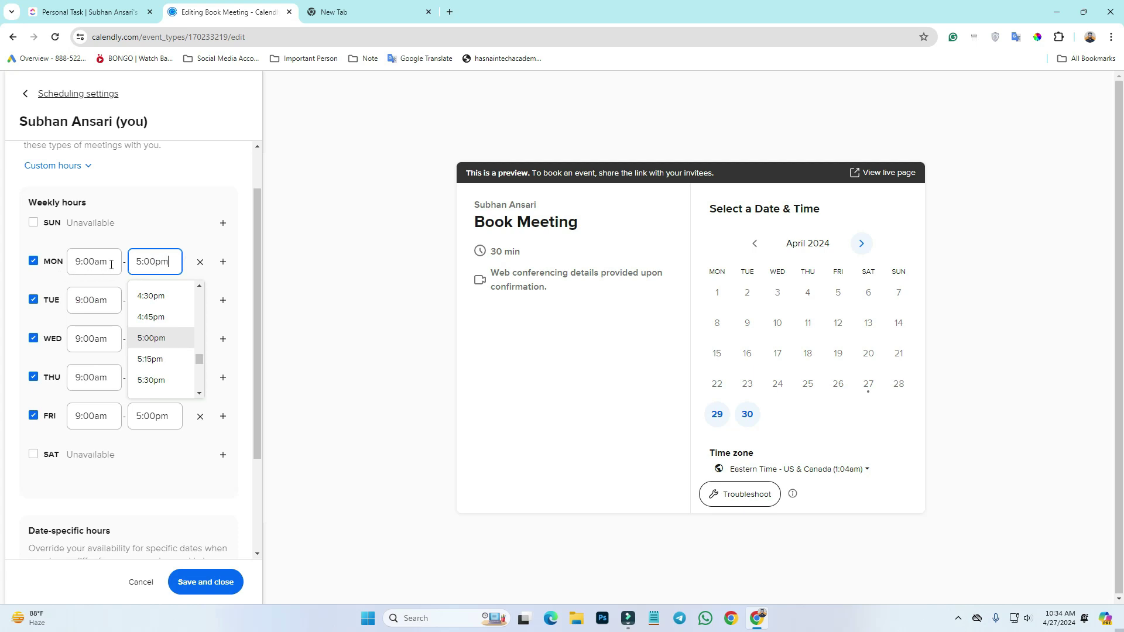
pyautogui.click(94, 293)
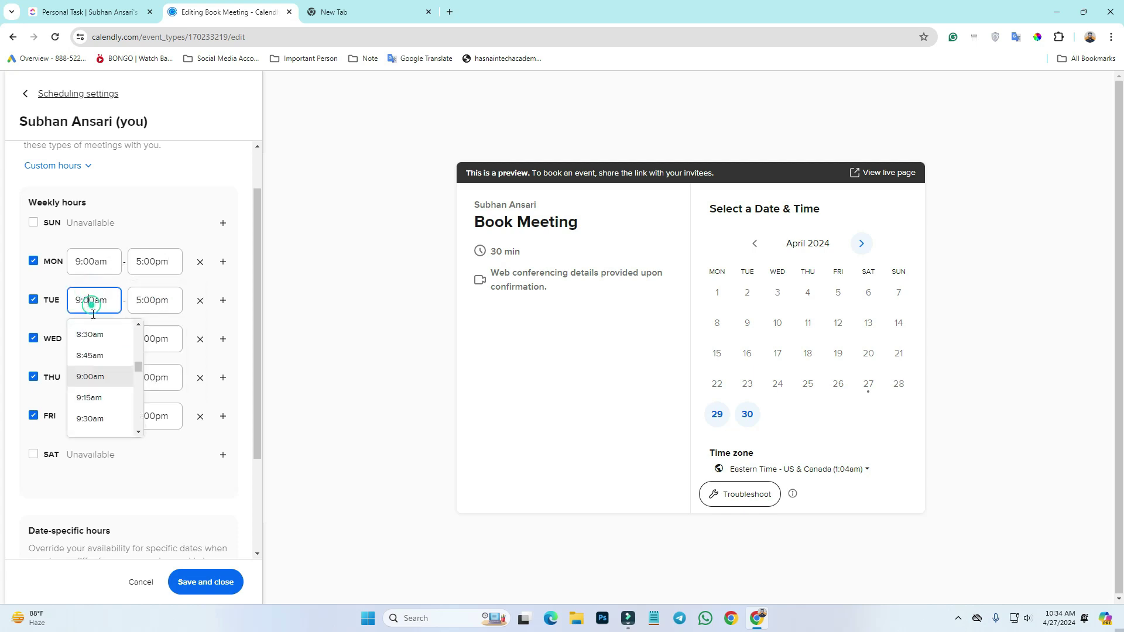
pyautogui.click(141, 300)
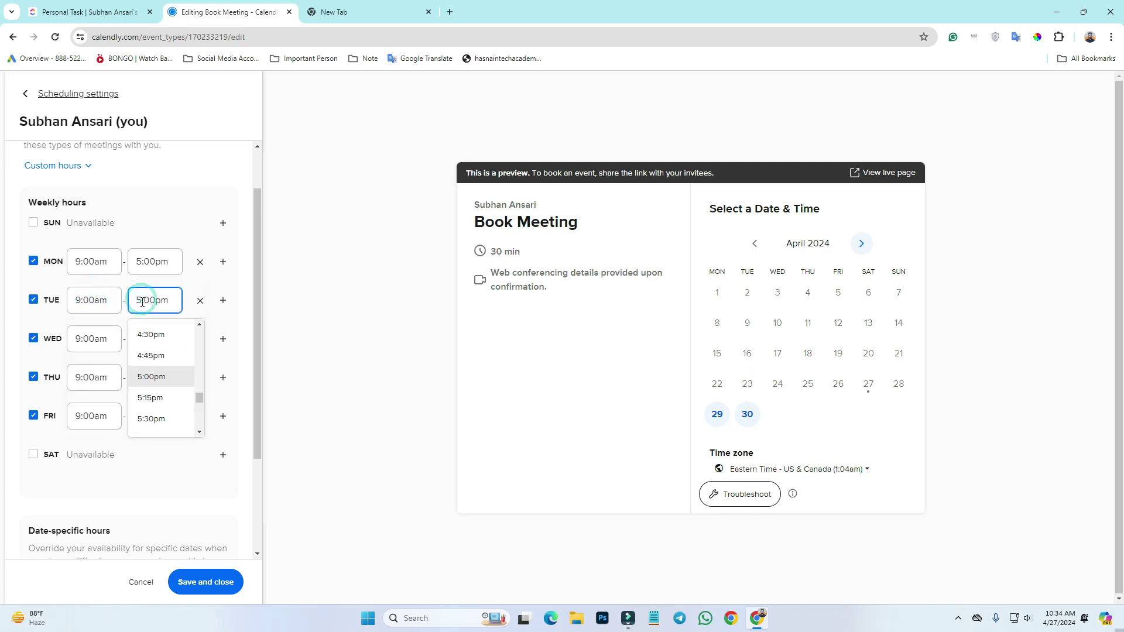
pyautogui.click(94, 338)
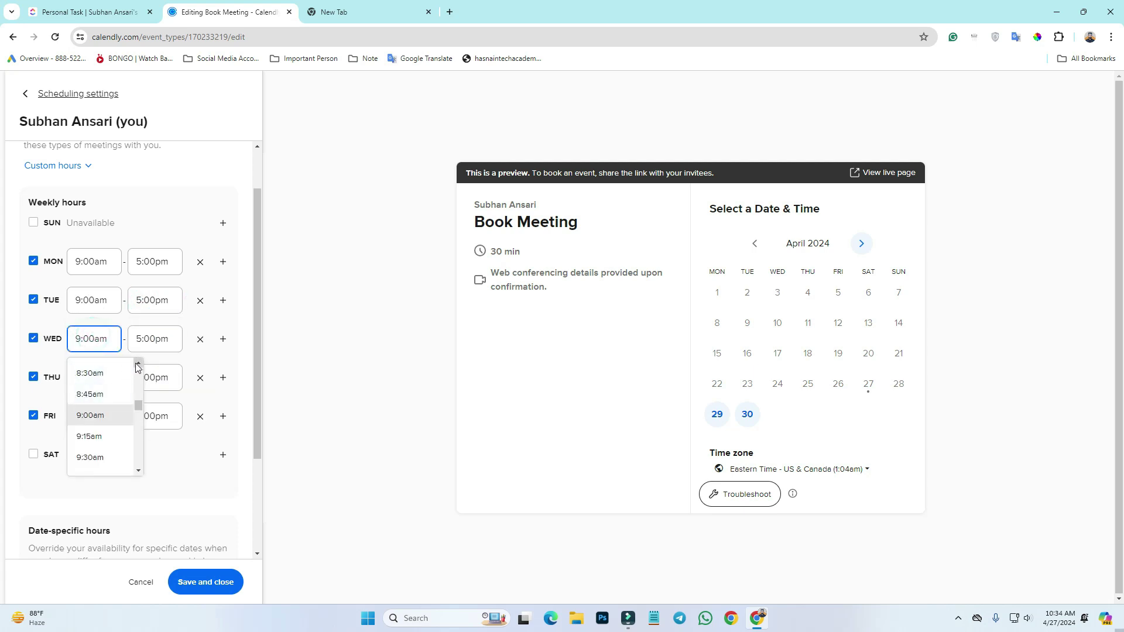
# Make Sunday and Saturday available in the weekly hours, keeping the default 9:00am to 5:00pm
pyautogui.click(33, 223)
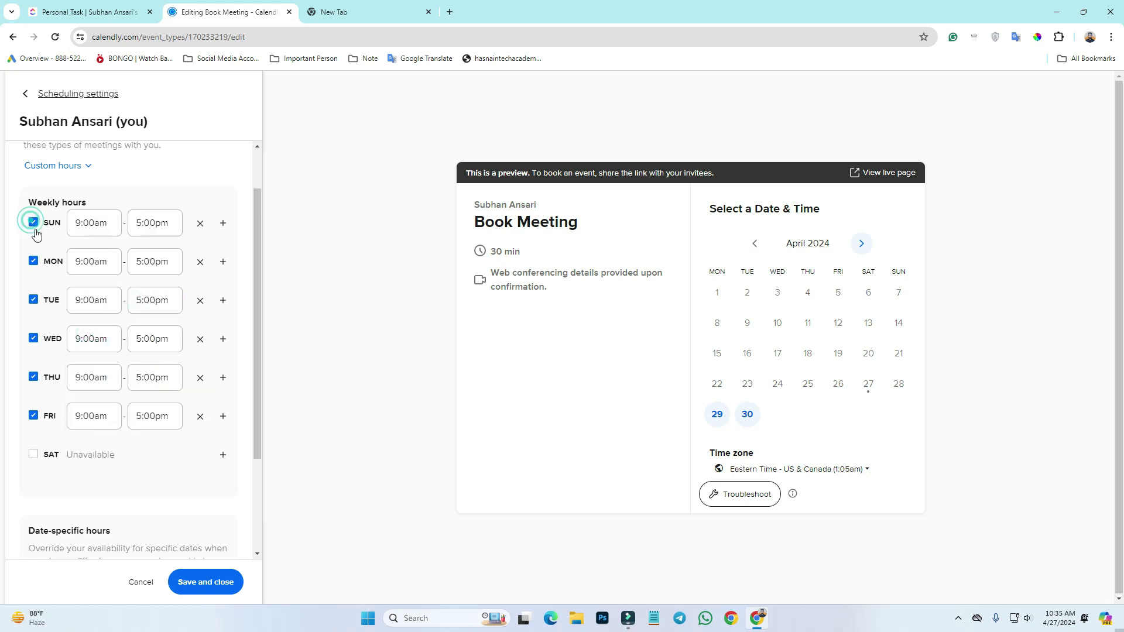
pyautogui.click(88, 225)
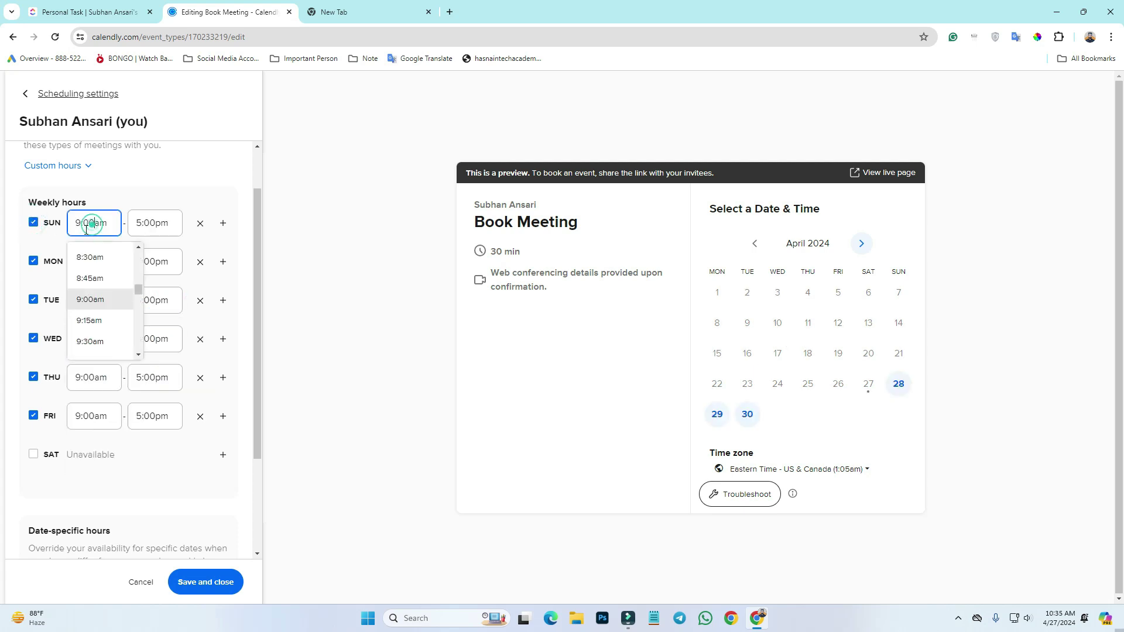
pyautogui.click(33, 455)
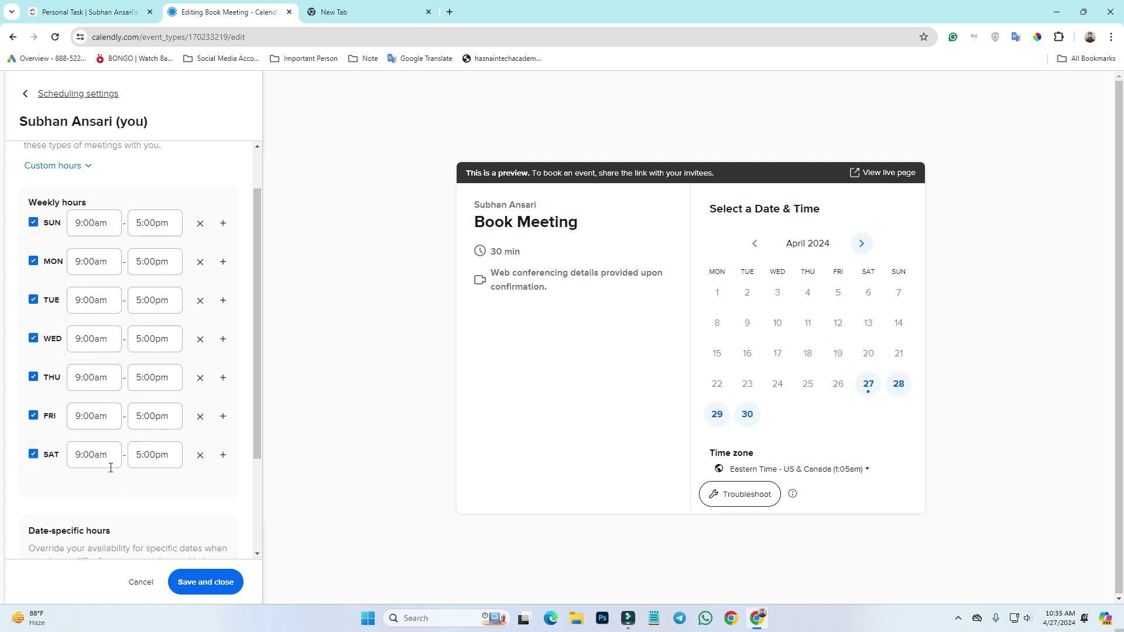
pyautogui.press('Tab')
pyautogui.click(78, 502)
# Set Friday's available hours to 8:00am–12:00pm and save the weekly schedule
pyautogui.moveTo(81, 416); pyautogui.dragTo(71, 417)
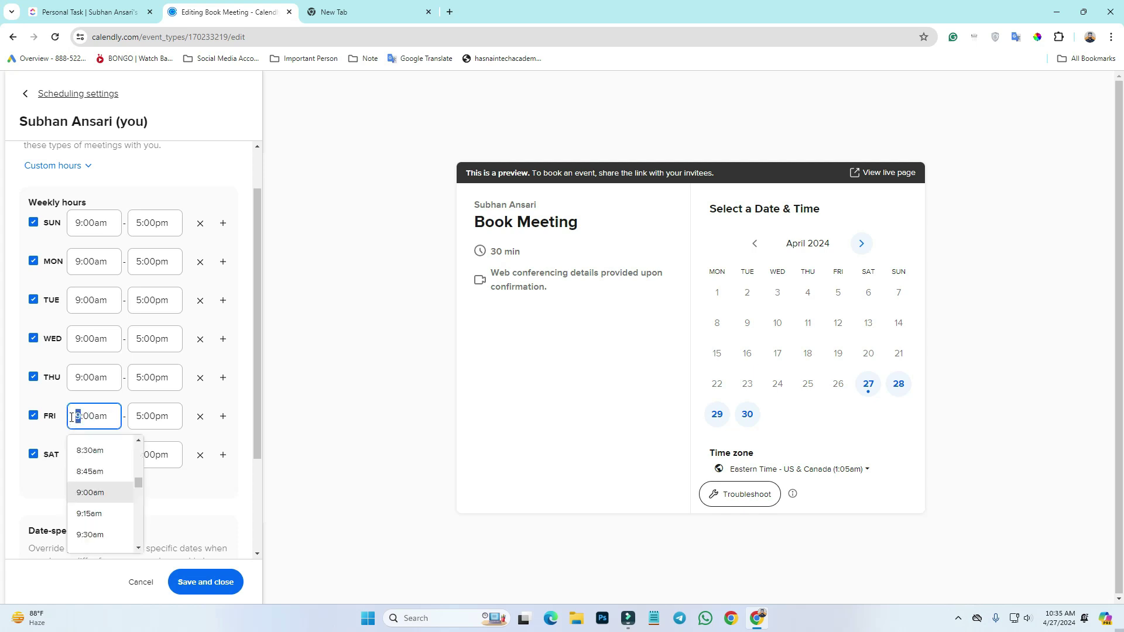
pyautogui.write('8')
pyautogui.moveTo(140, 417); pyautogui.dragTo(138, 417)
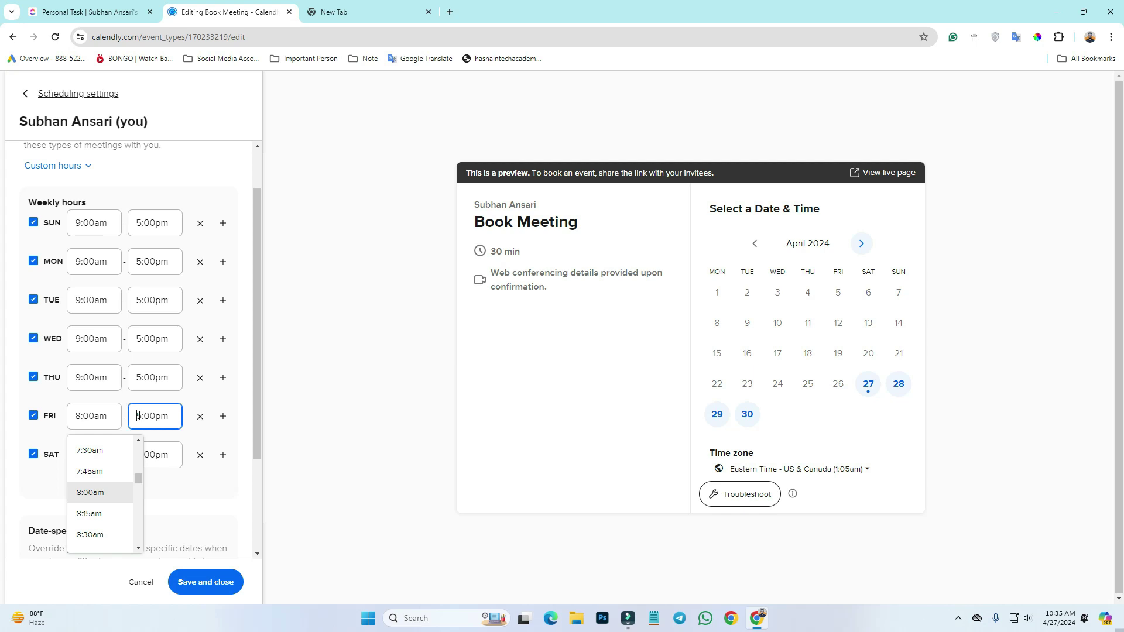
pyautogui.write('12')
pyautogui.click(58, 504)
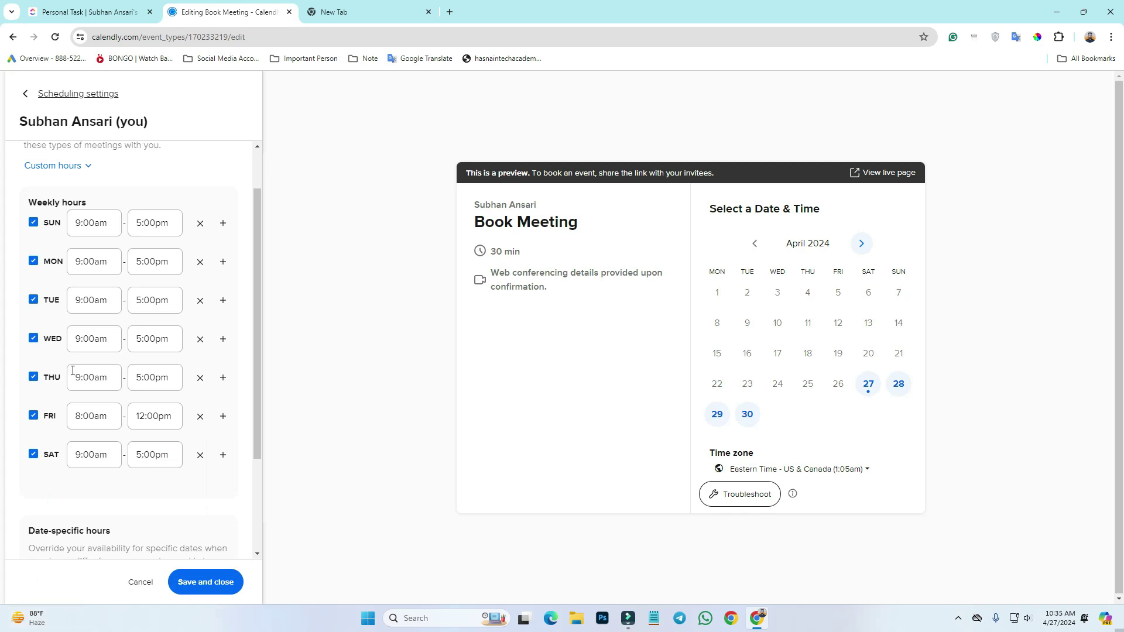
pyautogui.scroll(-3, 75, 376)
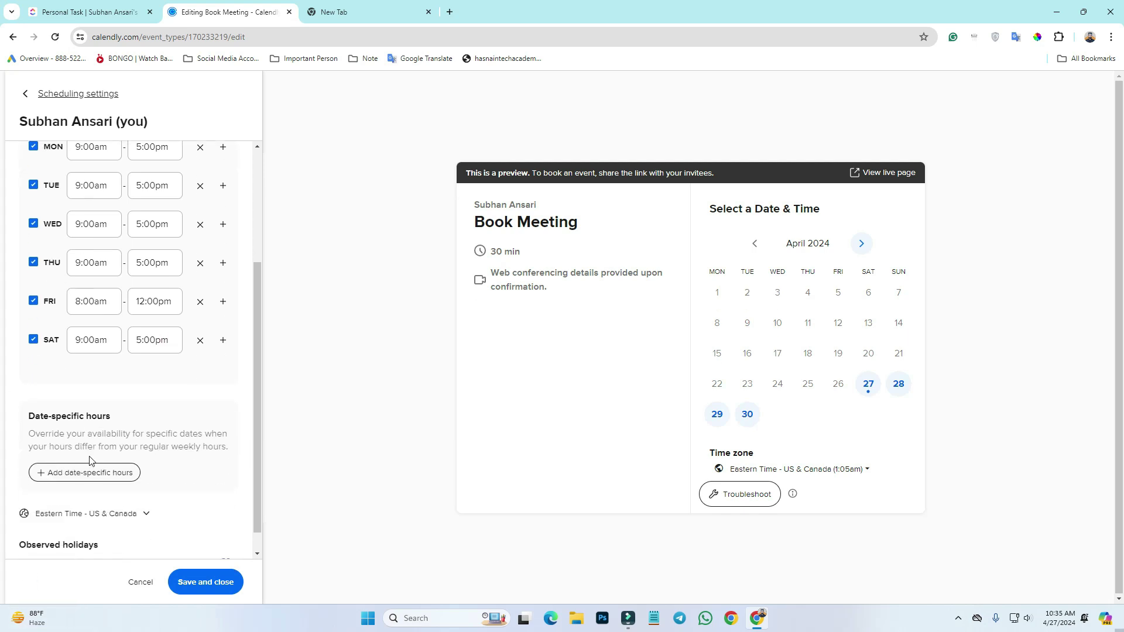
pyautogui.click(202, 589)
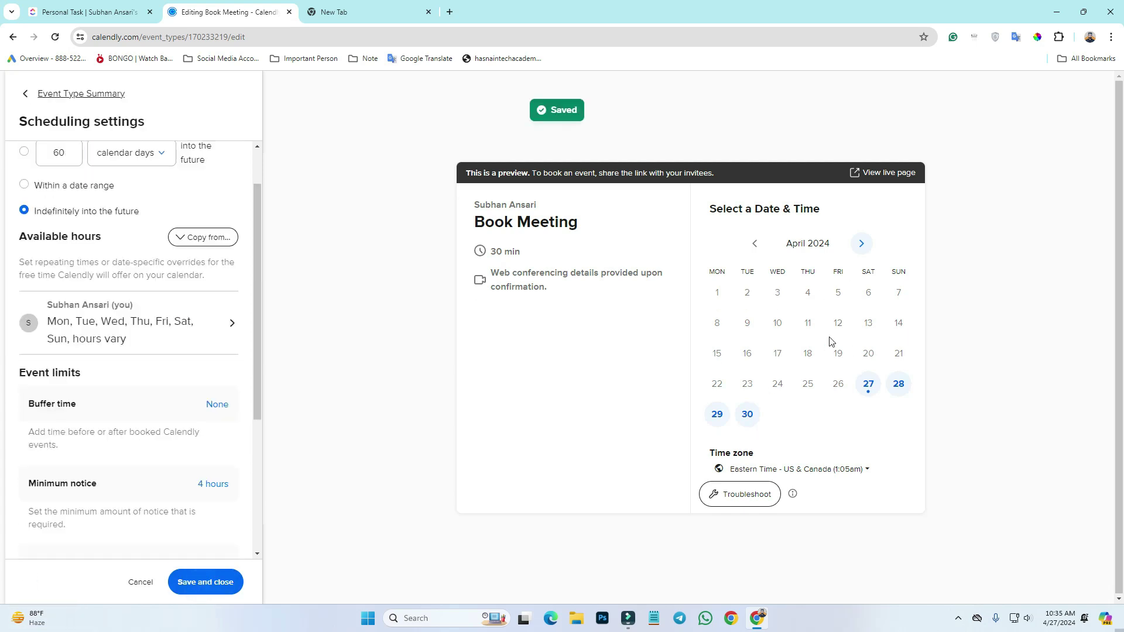
# Review the event limits and additional options, and save and close the scheduling settings
pyautogui.scroll(-2, 139, 350)
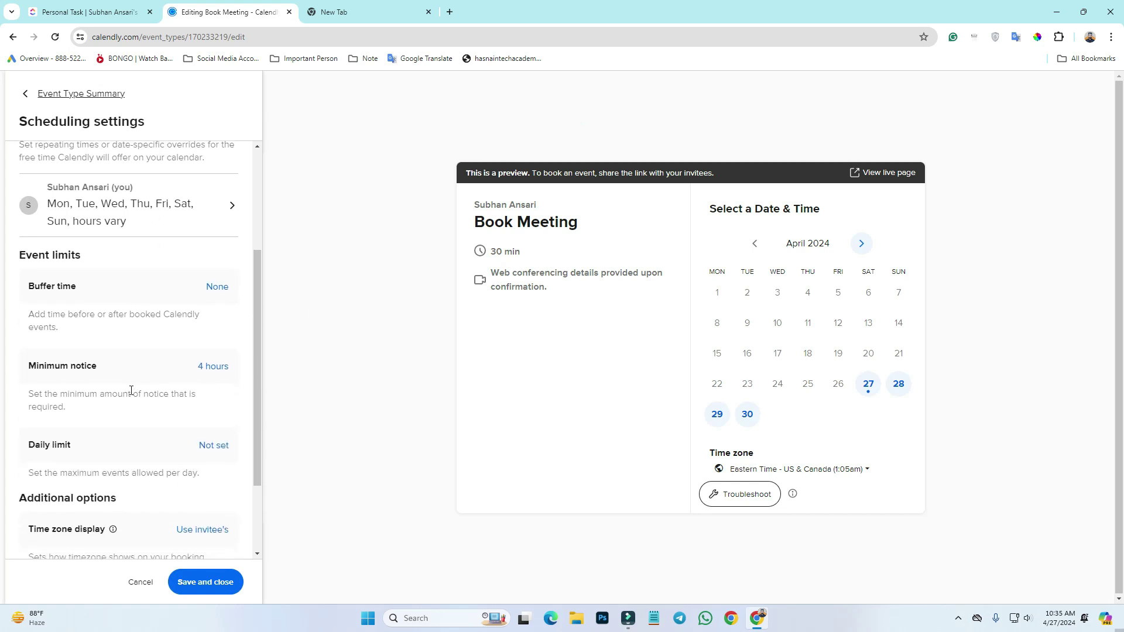
pyautogui.scroll(-2, 141, 374)
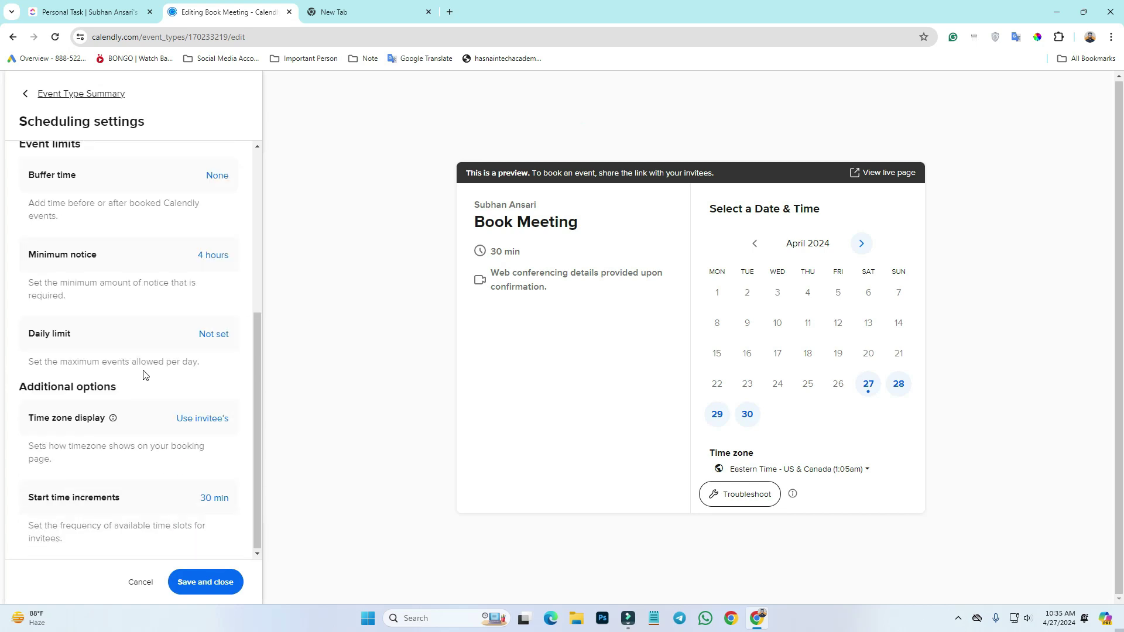
pyautogui.click(205, 584)
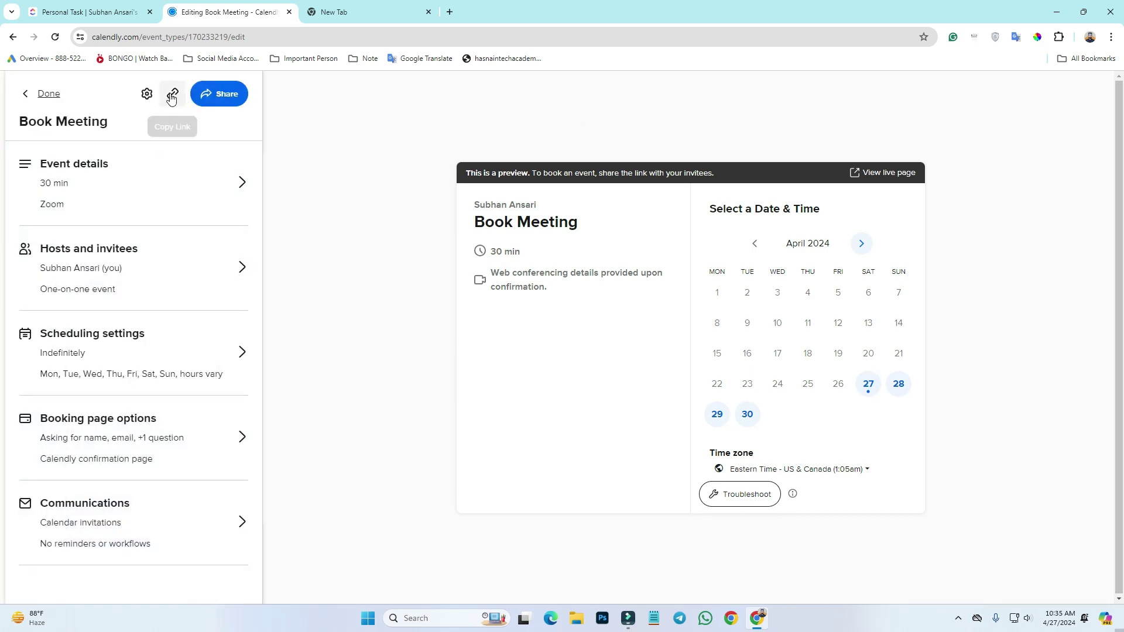
# Copy the Book Meeting scheduling link from its sharing options and close the sharing dialog
pyautogui.click(223, 95)
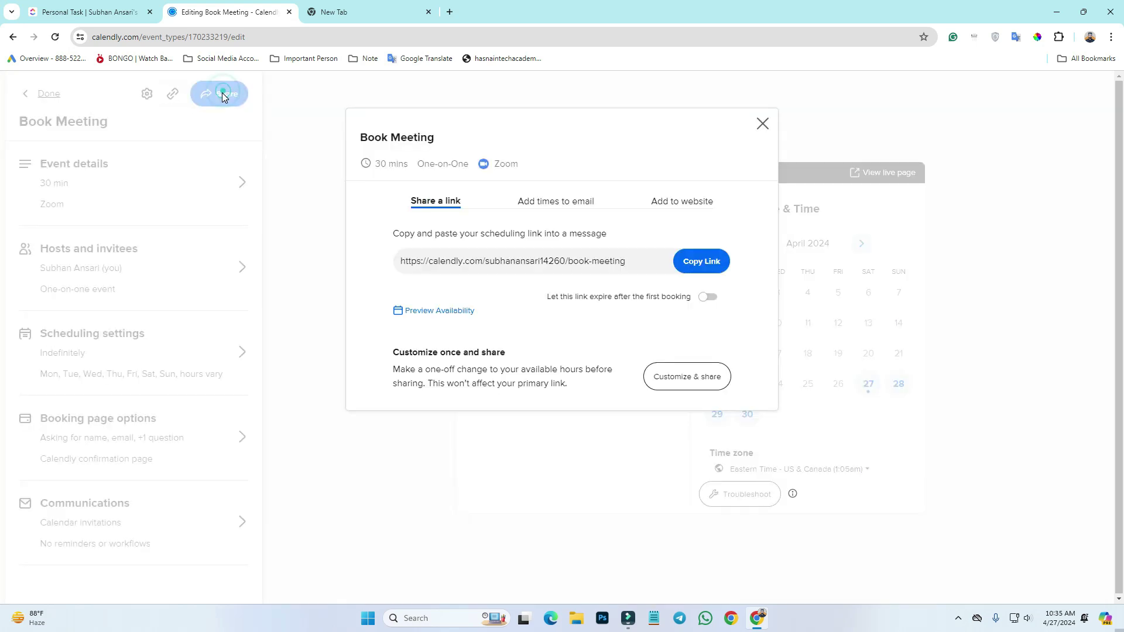
pyautogui.click(762, 124)
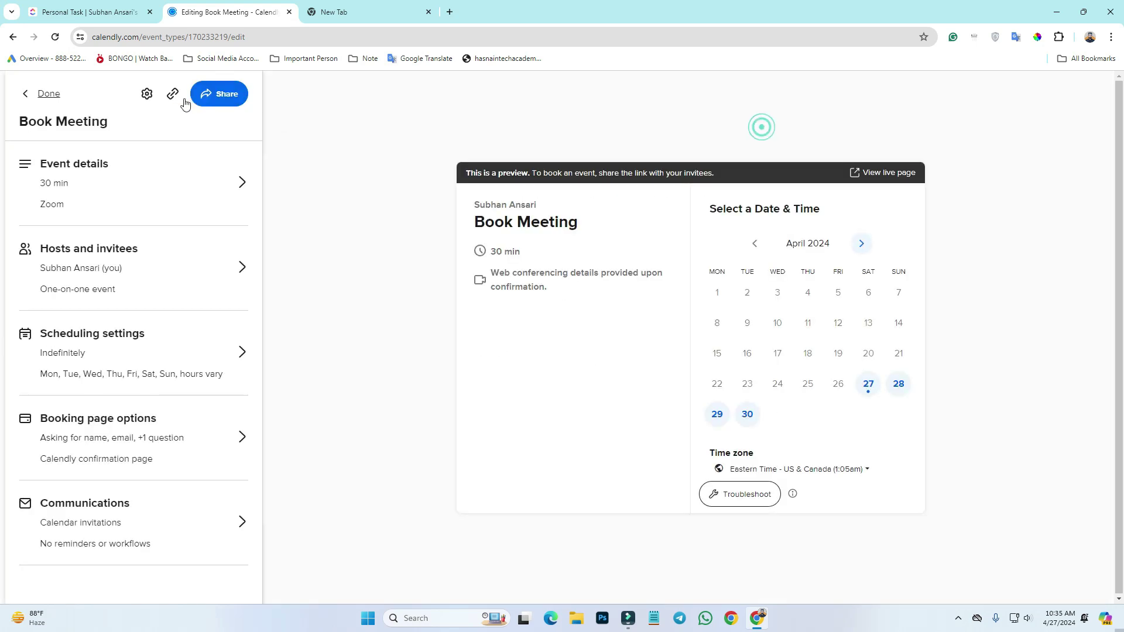
pyautogui.click(172, 95)
pyautogui.click(208, 100)
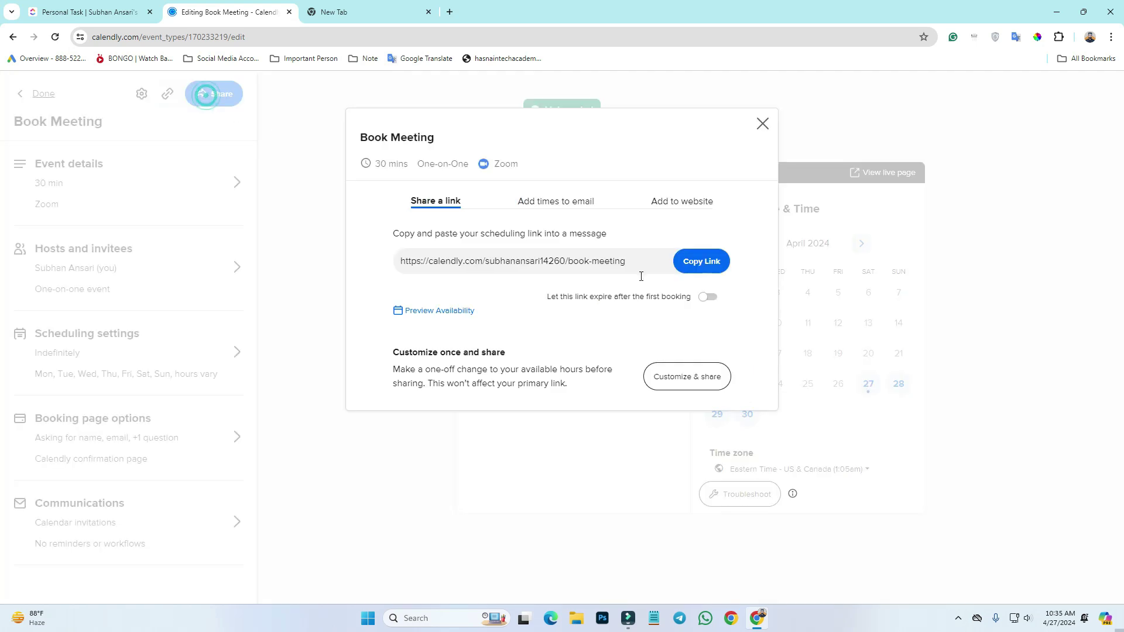
pyautogui.click(701, 261)
pyautogui.click(762, 124)
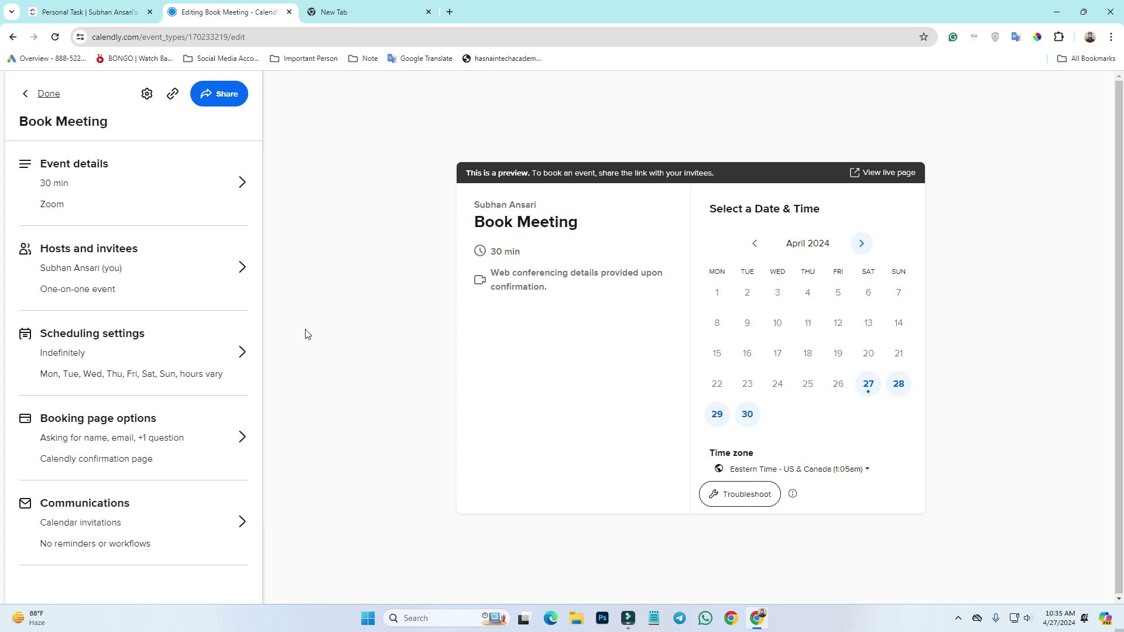
# Open the copied Book Meeting link in a new browser tab
pyautogui.click(447, 12)
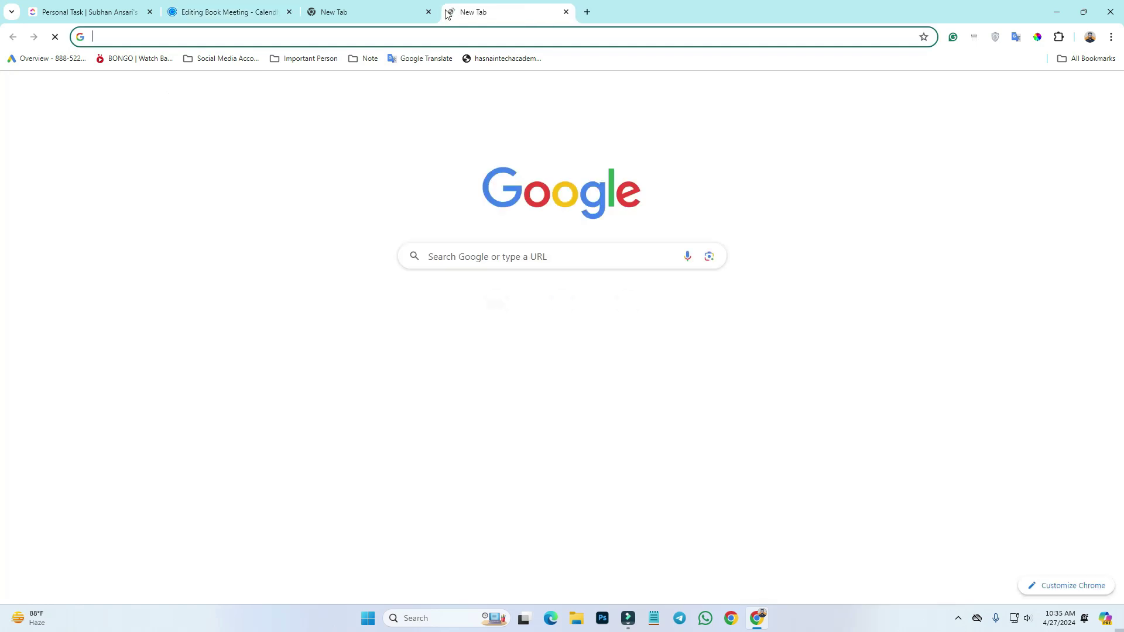
pyautogui.hotkey('ctrl', 'v')
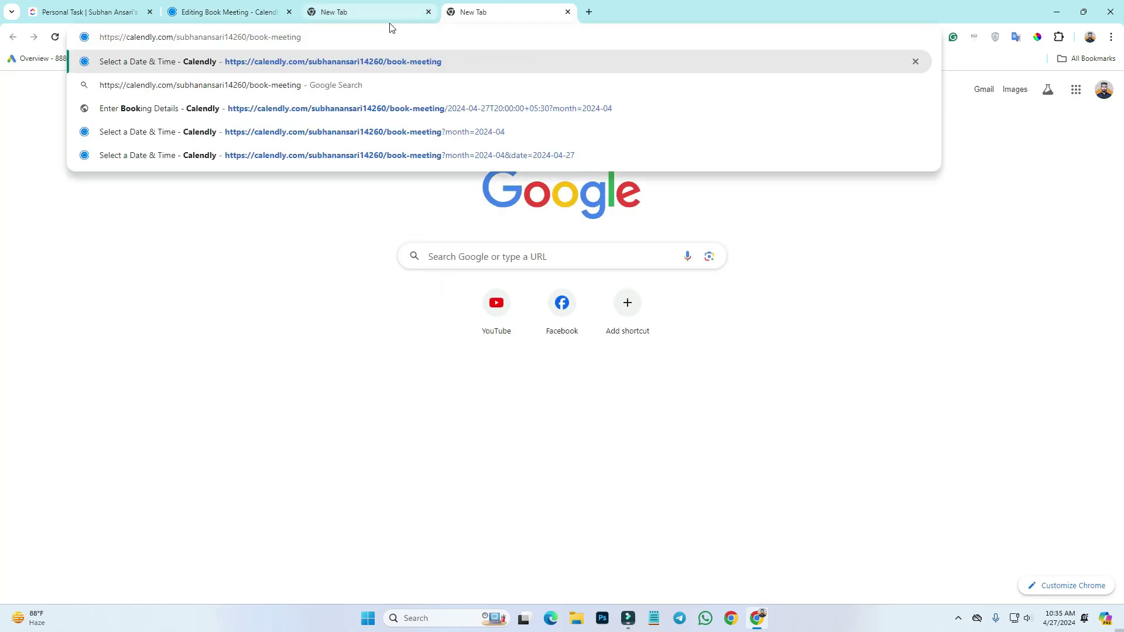
pyautogui.press('Return')
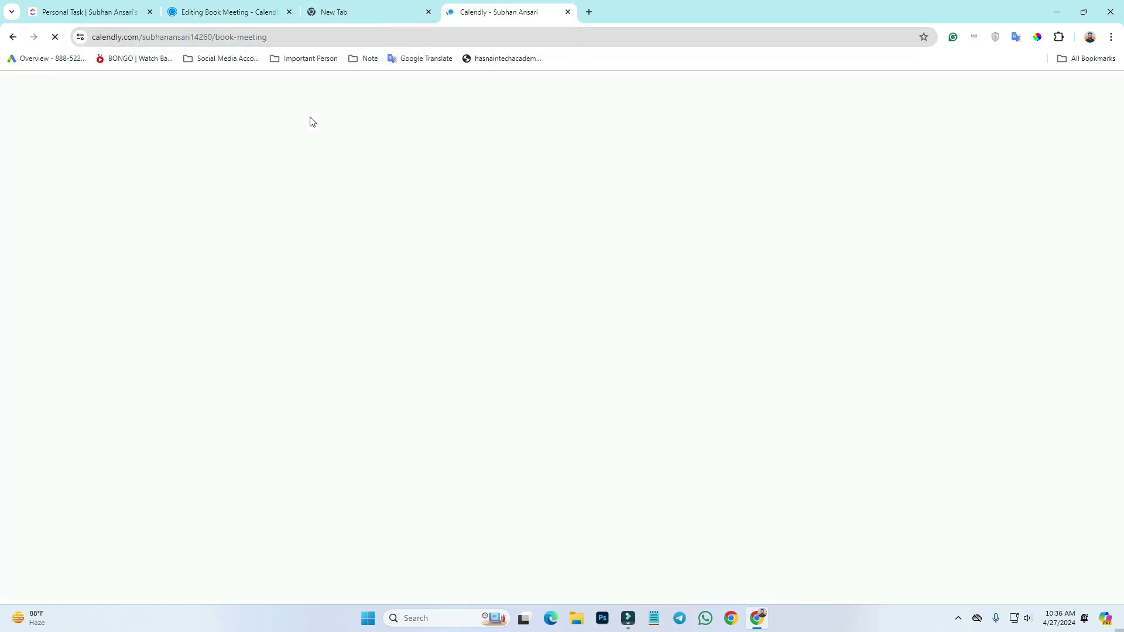
pyautogui.click(396, 18)
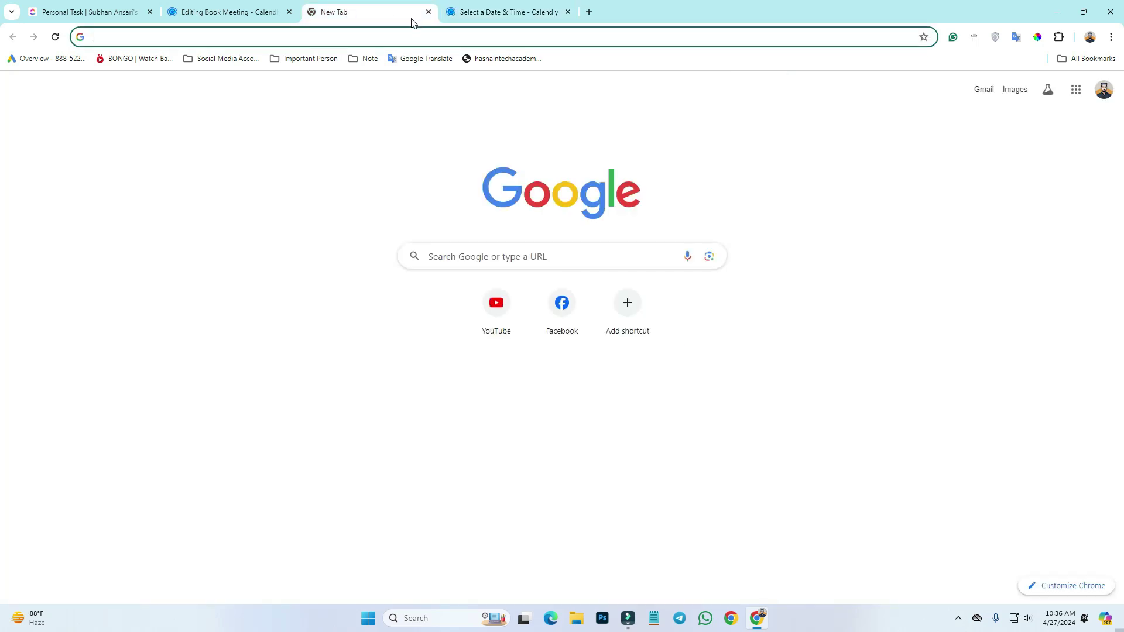
pyautogui.click(470, 17)
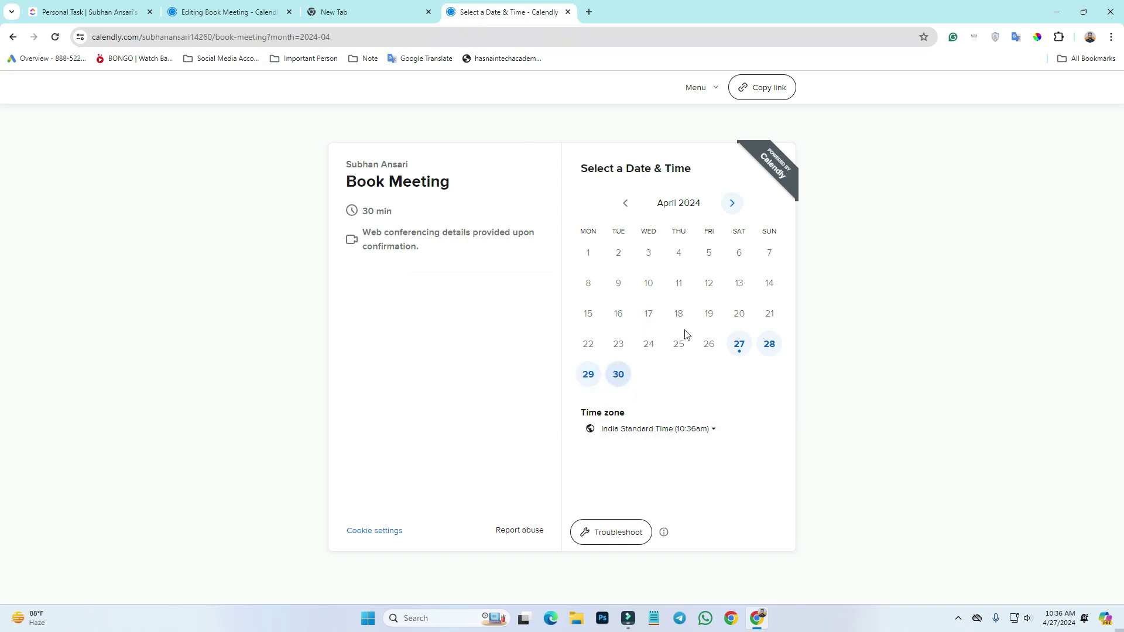
# Choose the 2:00am slot on Thursday, August 22, 2024 and continue to the booking details
pyautogui.click(731, 204)
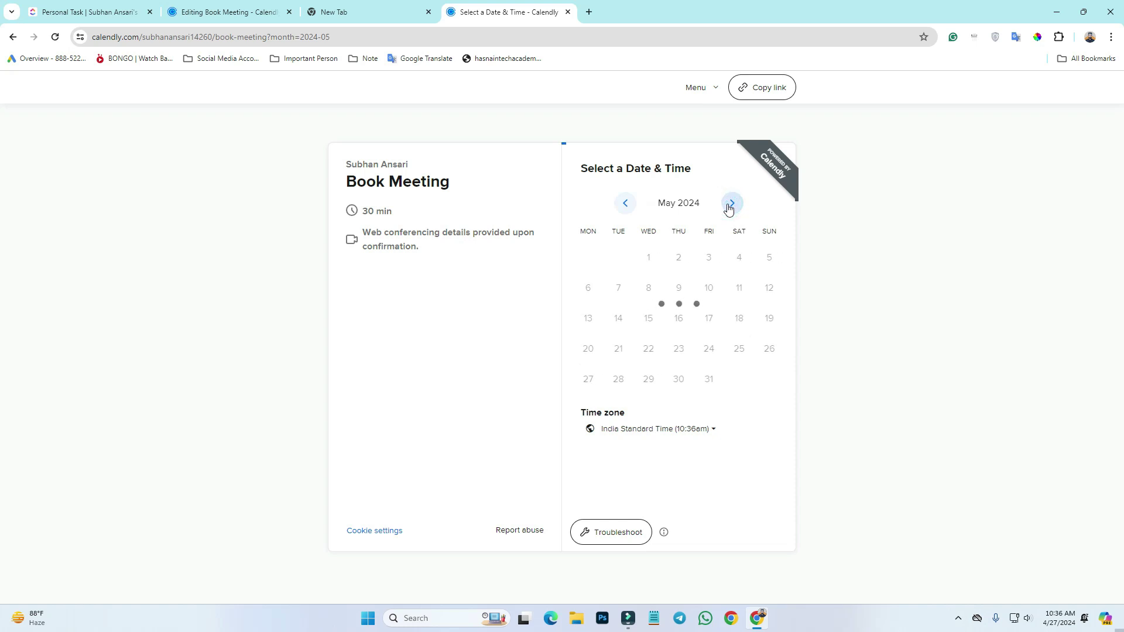
pyautogui.click(731, 204)
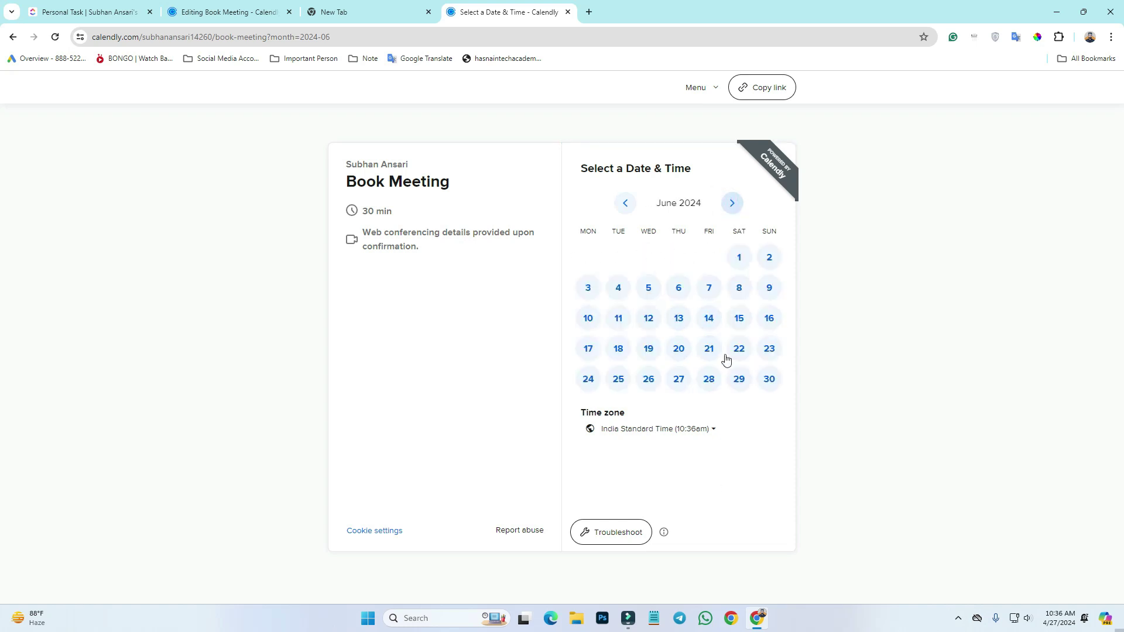
pyautogui.click(733, 203)
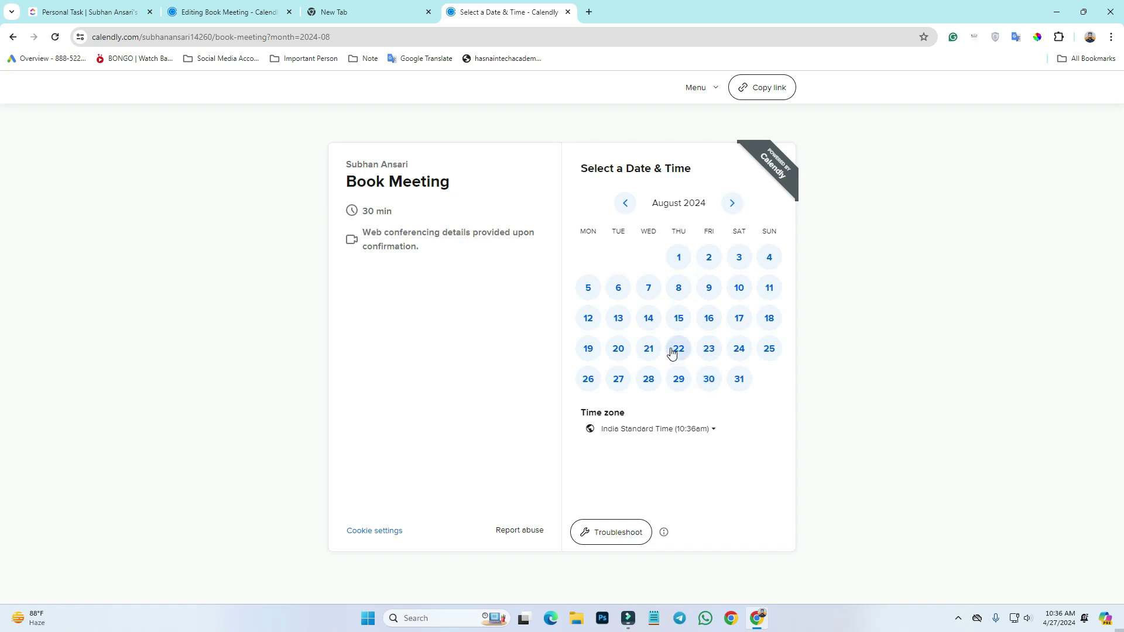
pyautogui.click(677, 351)
pyautogui.scroll(-5, 779, 410)
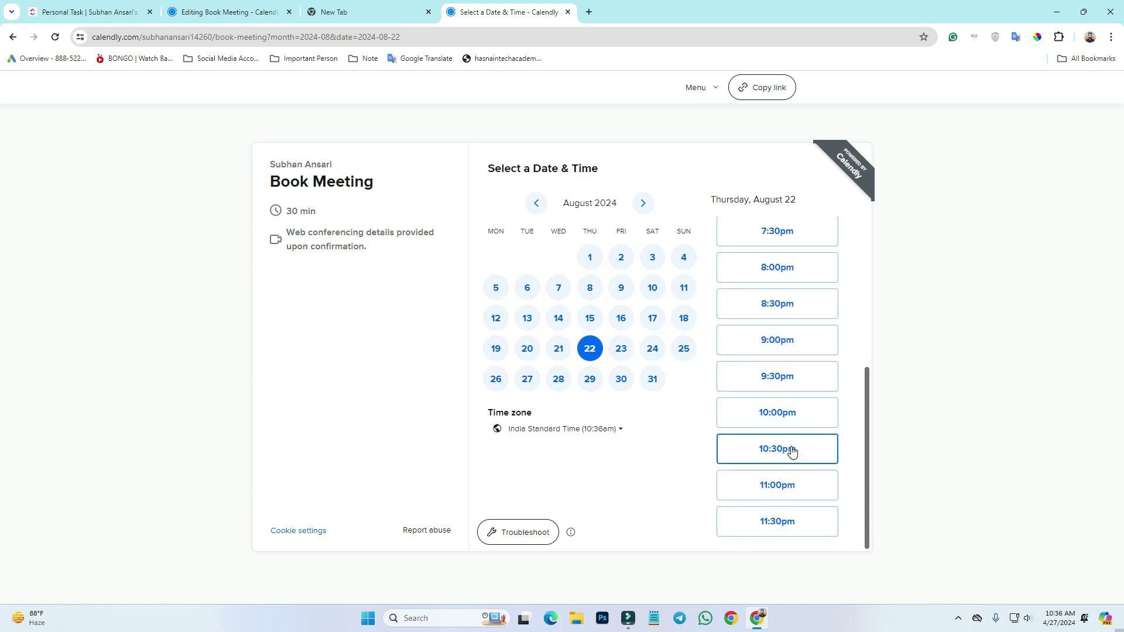
pyautogui.scroll(5, 793, 462)
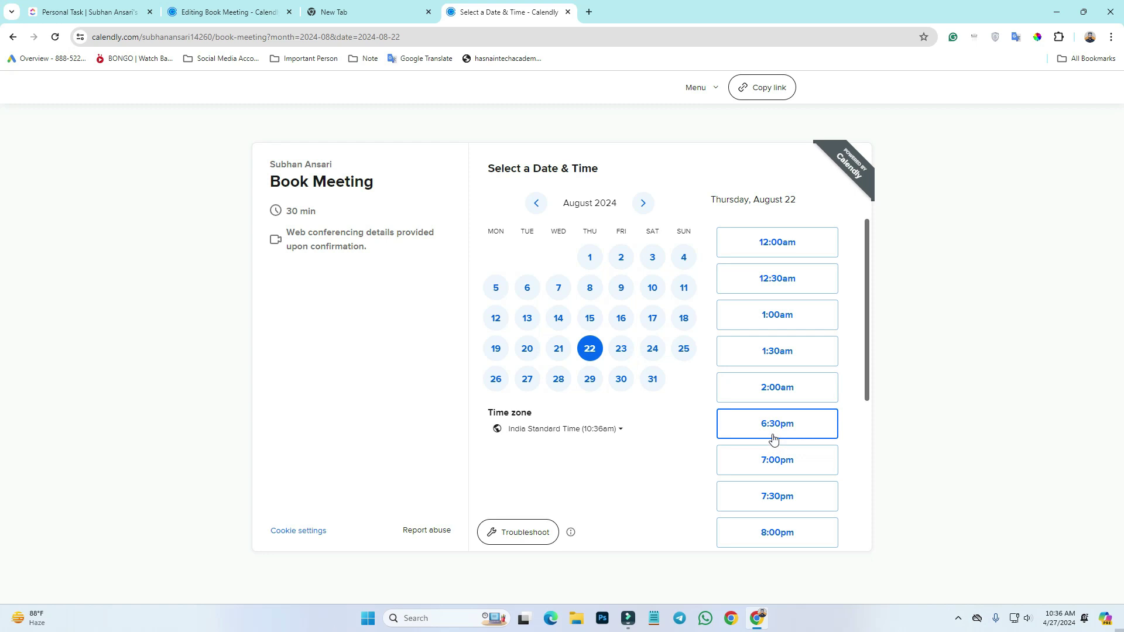
pyautogui.click(774, 394)
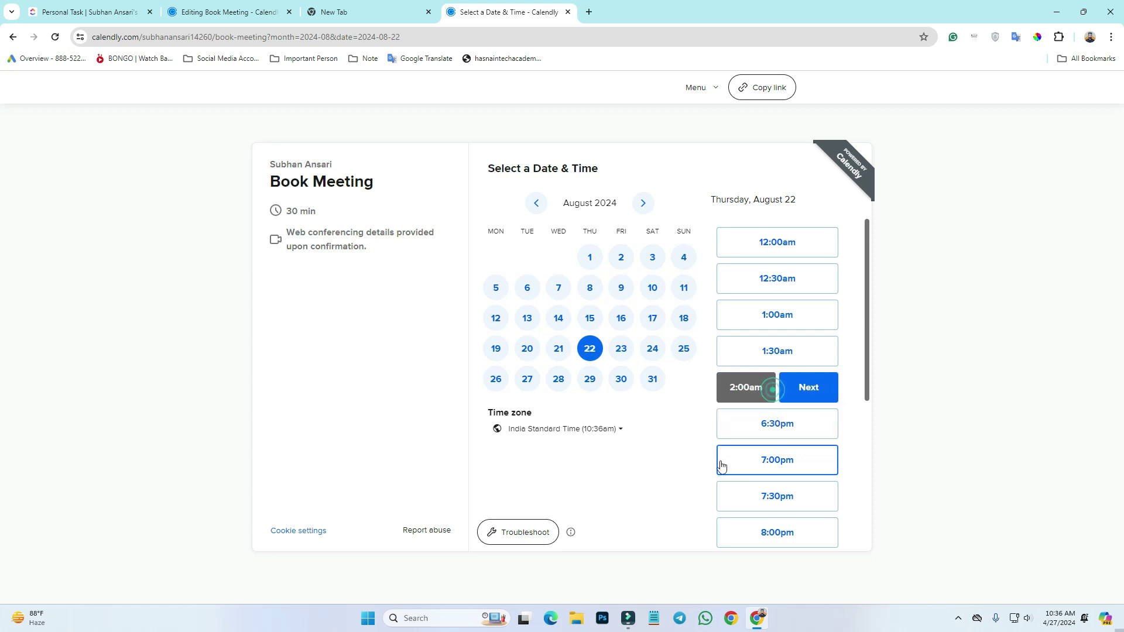
pyautogui.click(807, 389)
# Fill in the invitee's full name and e-mail address in the booking details
pyautogui.click(502, 217)
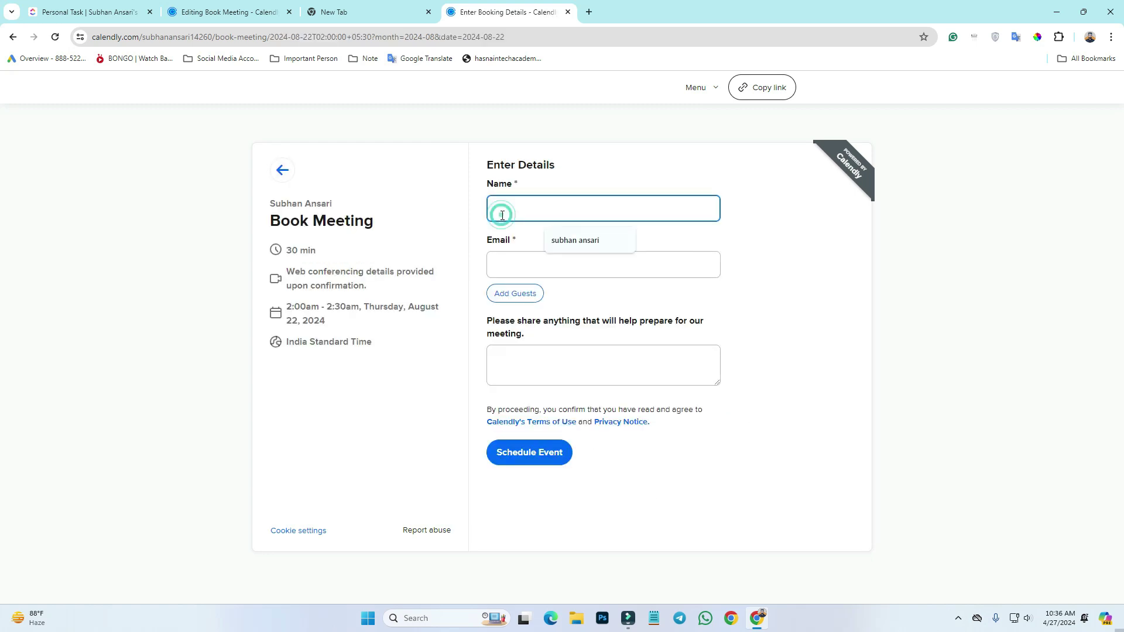
pyautogui.click(565, 246)
pyautogui.click(502, 270)
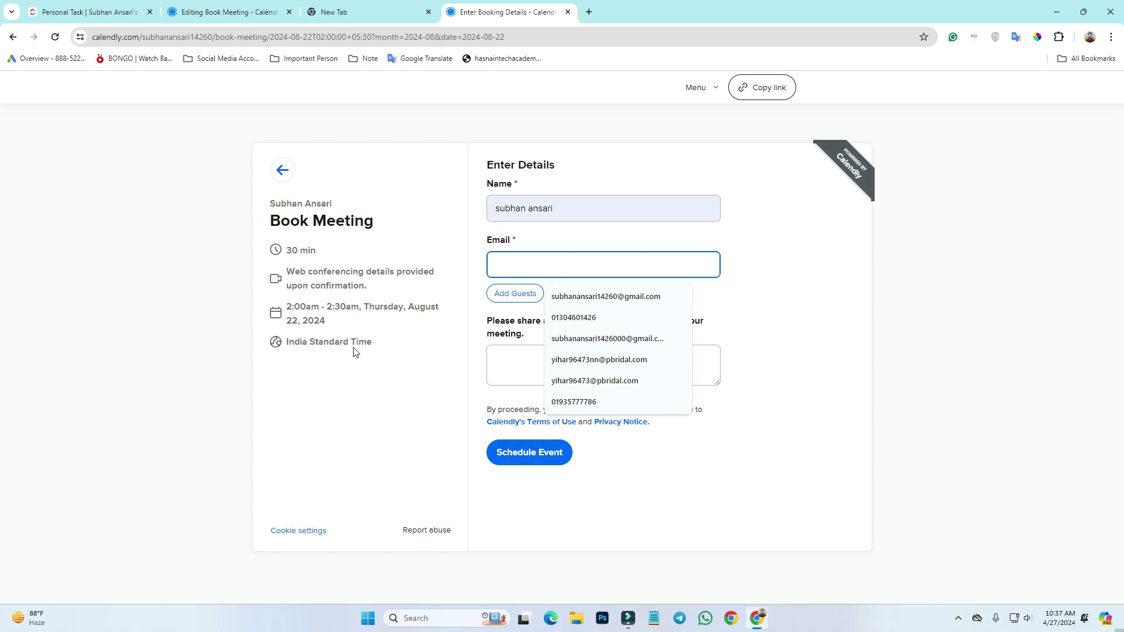
pyautogui.click(527, 260)
pyautogui.click(234, 11)
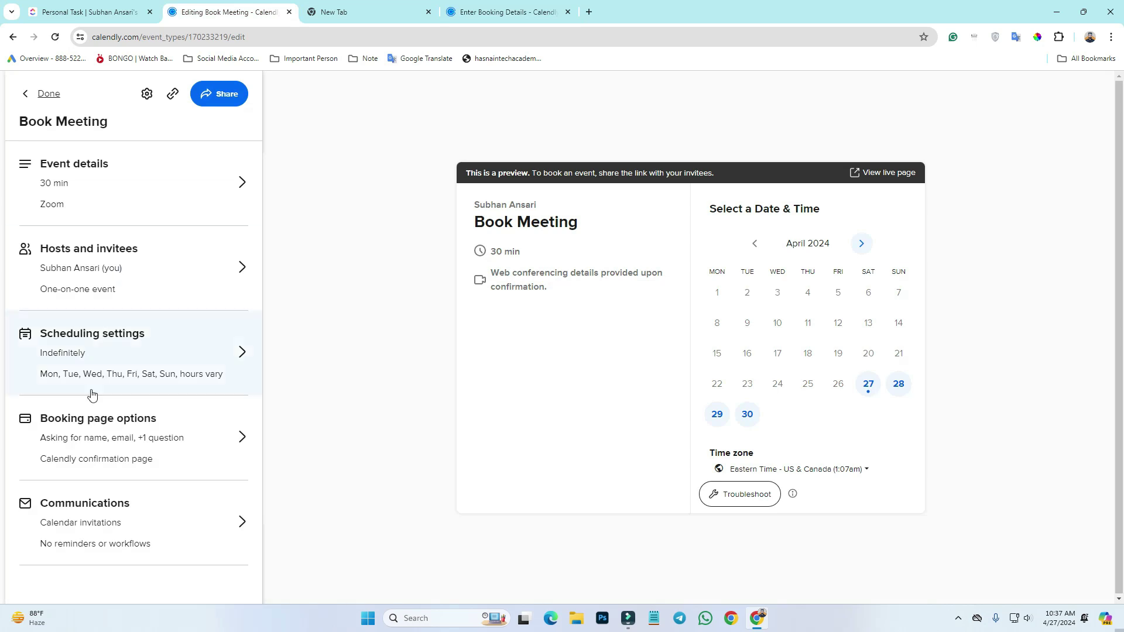
pyautogui.click(520, 11)
pyautogui.click(530, 264)
pyautogui.click(593, 299)
pyautogui.click(522, 368)
# Add a guest to the booking, reusing the invitee's e-mail address as the guest e-mail
pyautogui.click(518, 294)
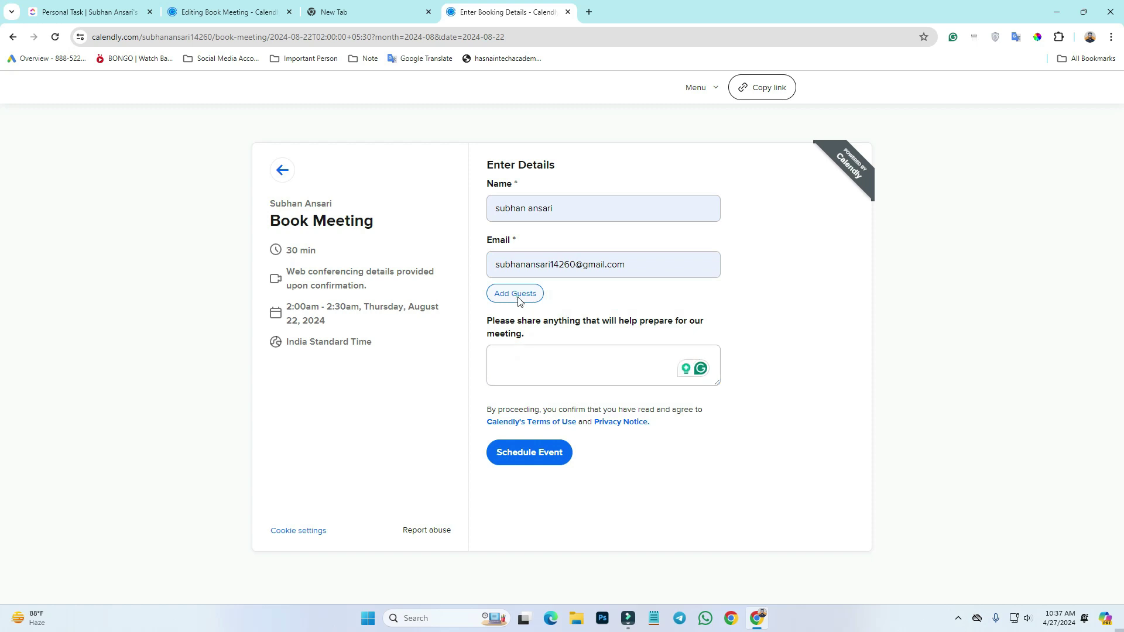
pyautogui.moveTo(625, 264); pyautogui.dragTo(489, 268)
pyautogui.hotkey('ctrl', 'c')
pyautogui.click(513, 301)
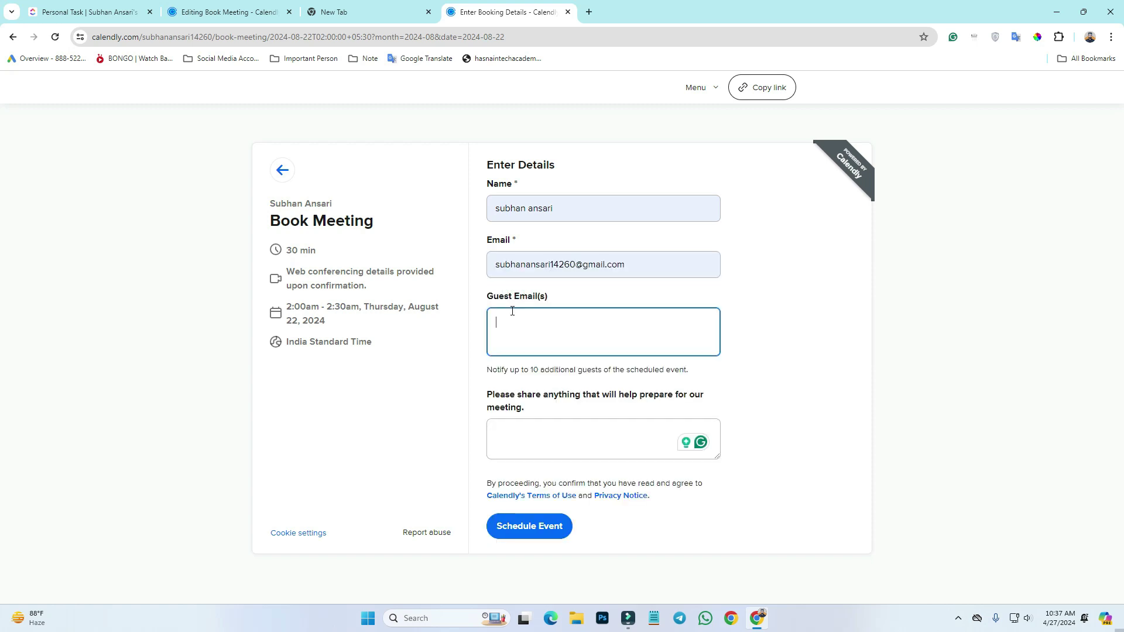
pyautogui.hotkey('ctrl', 'v')
# Enter "demo" as the meeting preparation note and schedule the event
pyautogui.click(510, 455)
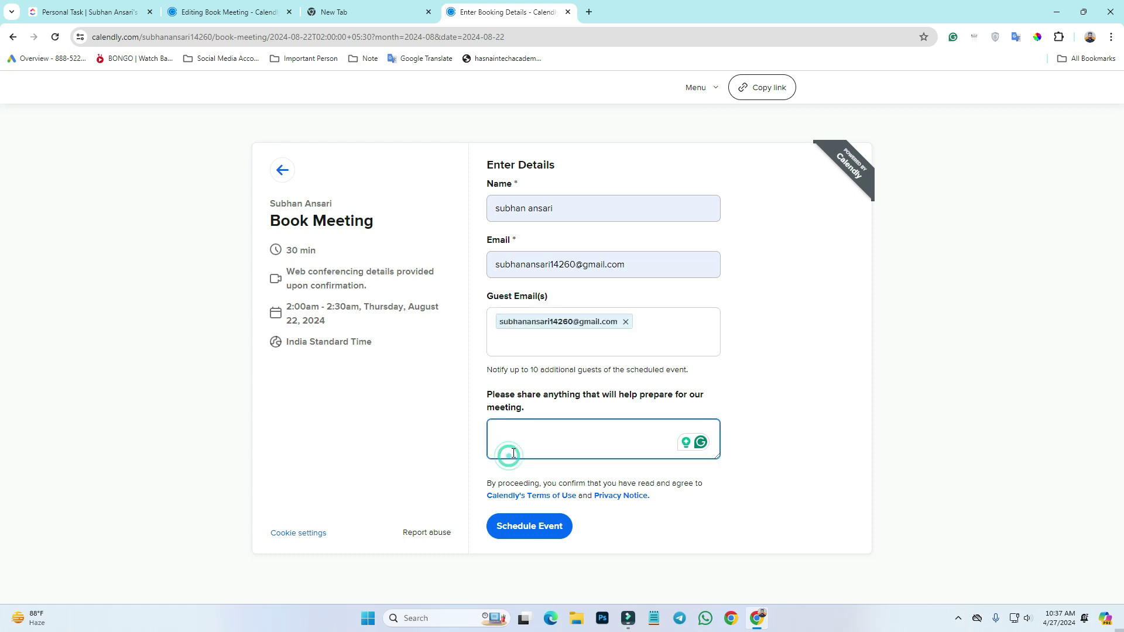
pyautogui.write('demo')
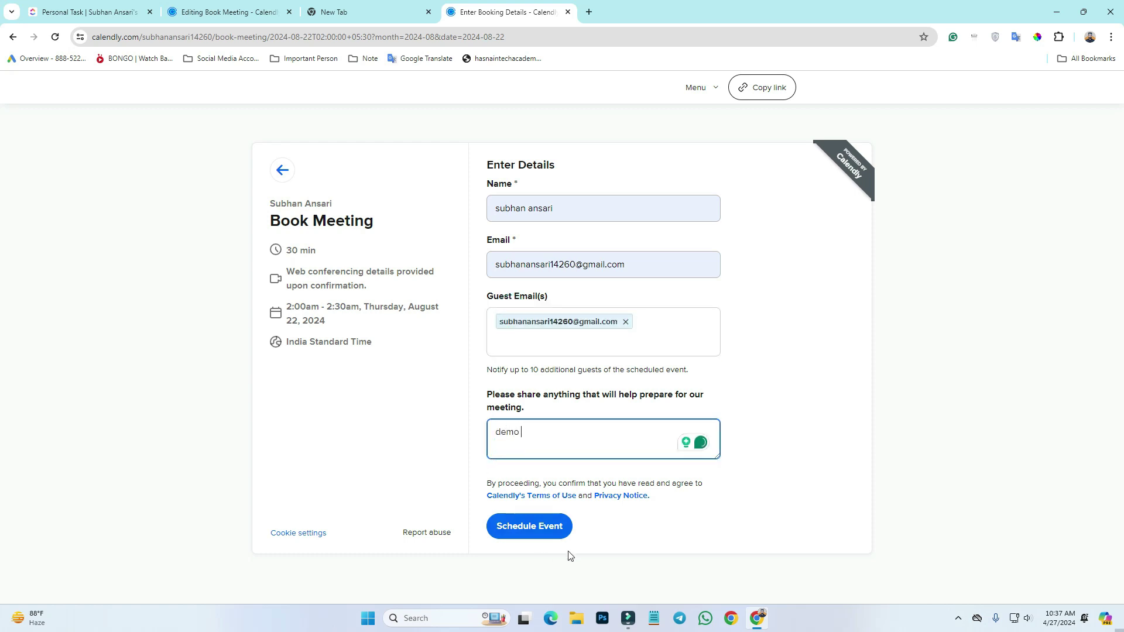
pyautogui.click(535, 535)
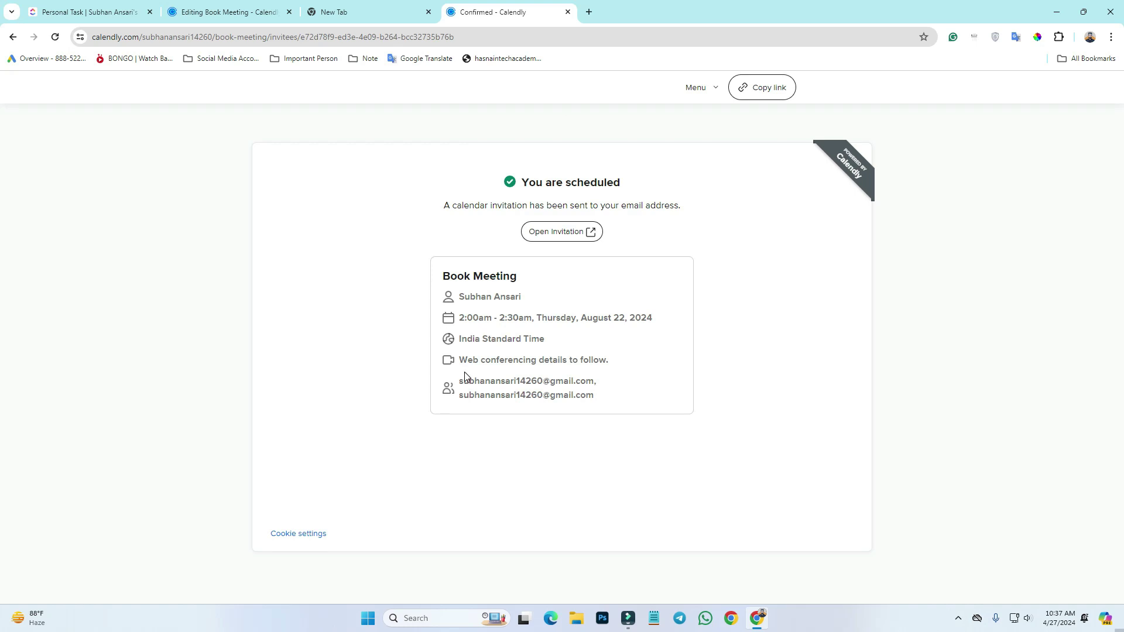
# Open the Gmail inbox in a new browser tab and refresh it
pyautogui.click(589, 11)
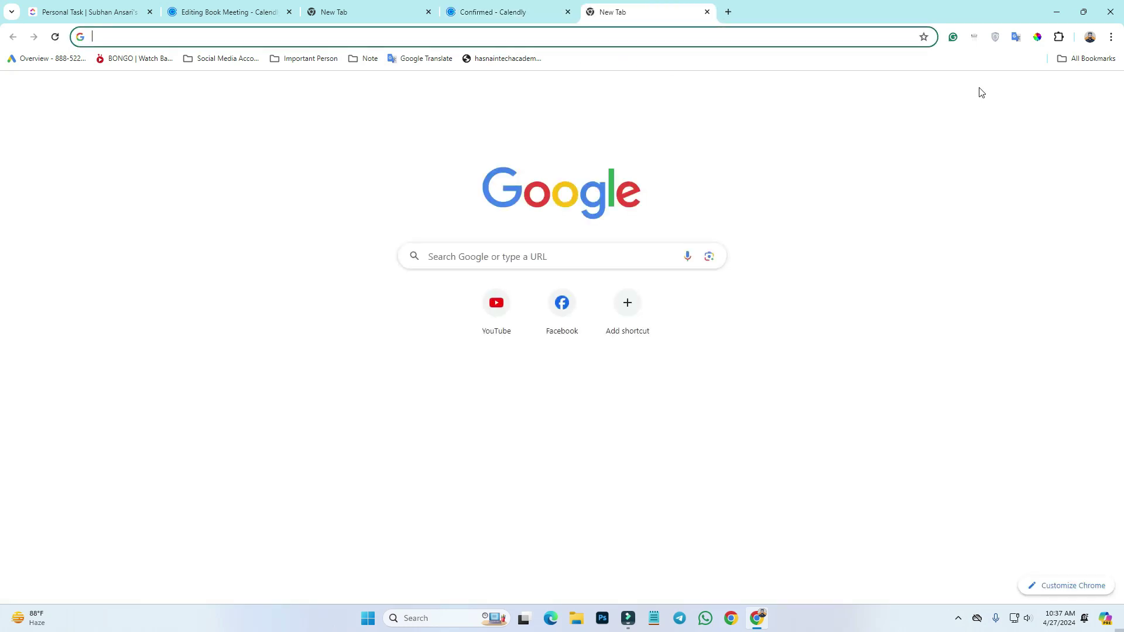
pyautogui.click(990, 92)
pyautogui.click(475, 12)
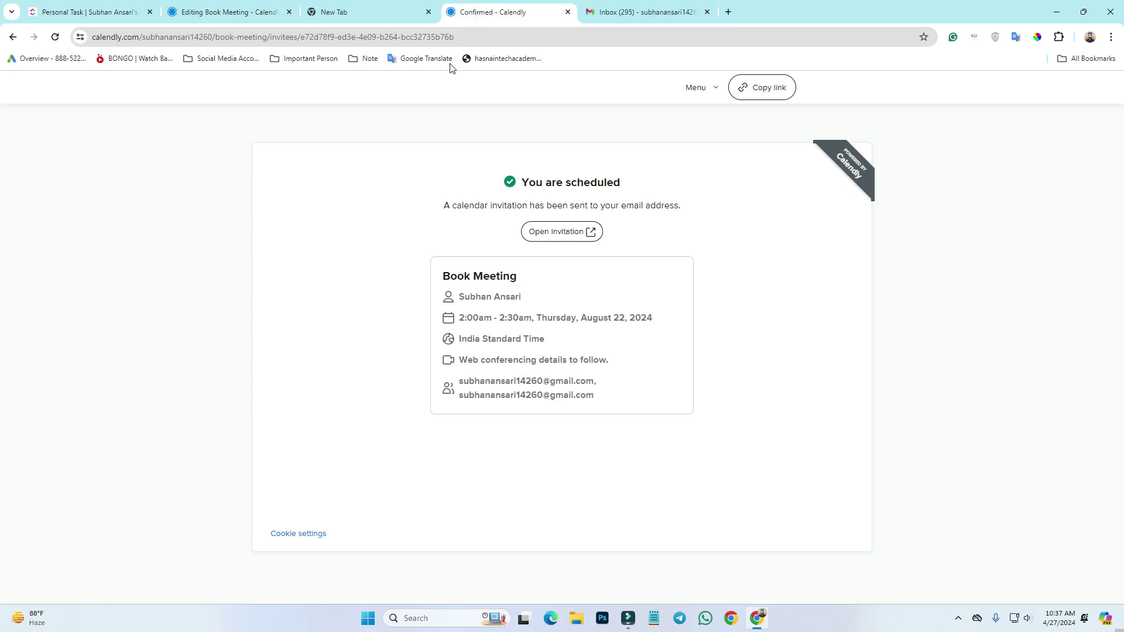
pyautogui.click(645, 12)
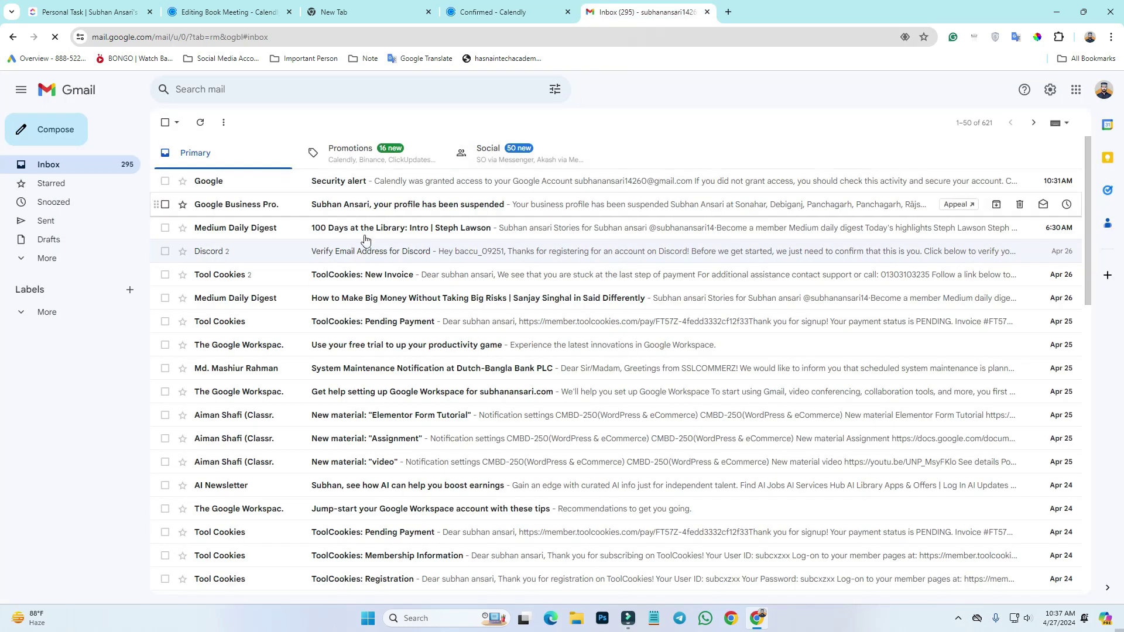
pyautogui.click(200, 125)
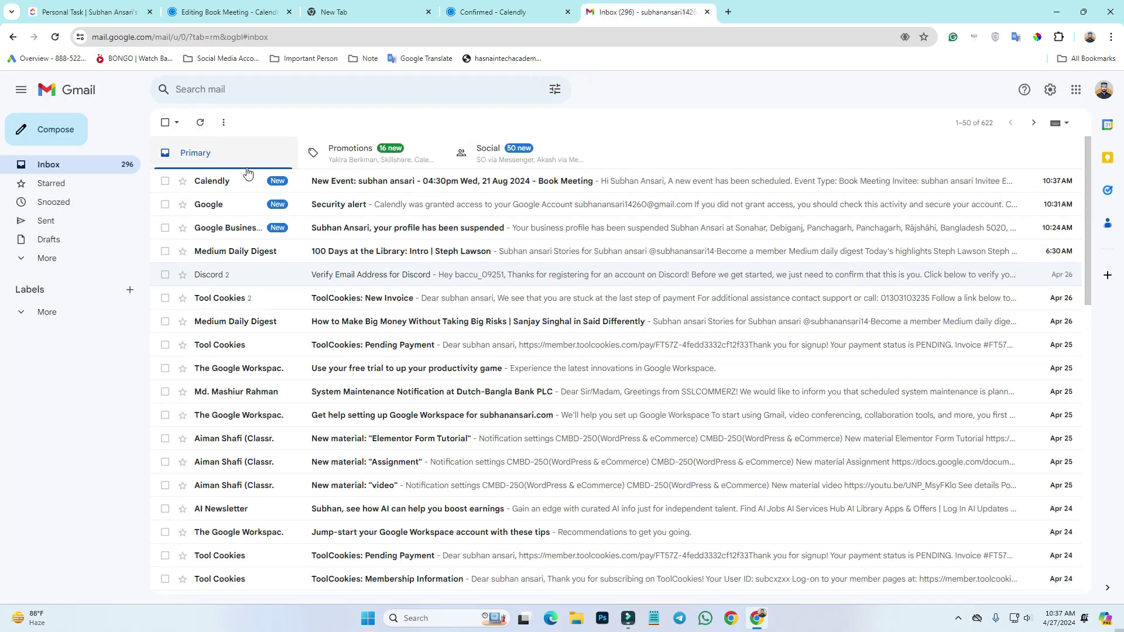
# Open the new event e-mail from Calendly and examine its invitee, date, Zoom location and question details
pyautogui.click(374, 183)
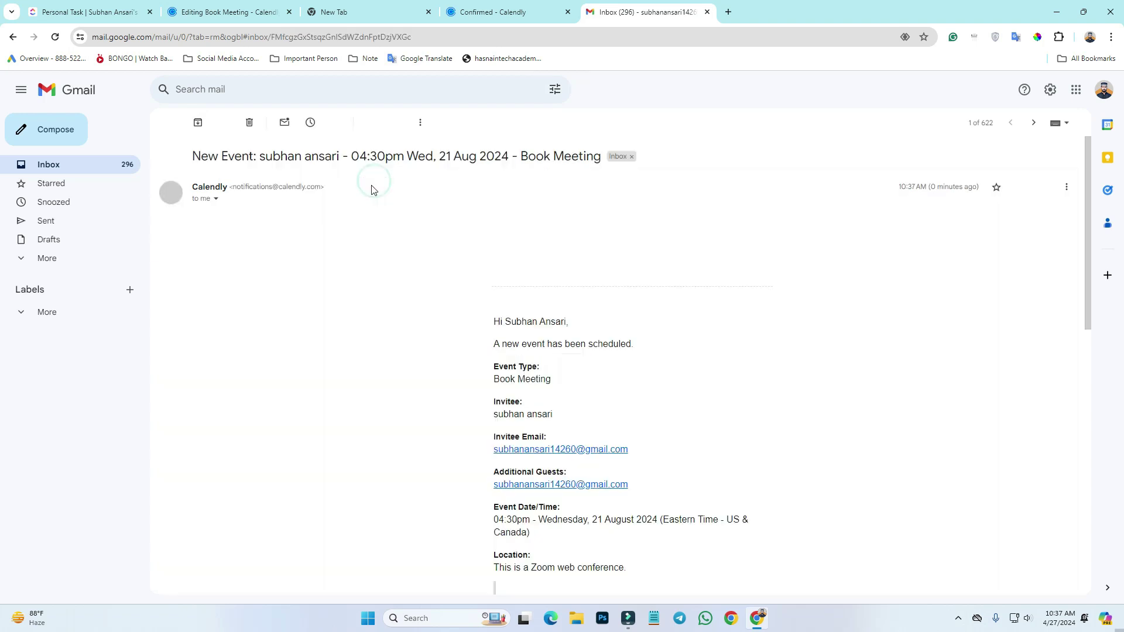
pyautogui.scroll(-2, 467, 377)
pyautogui.scroll(-8, 469, 460)
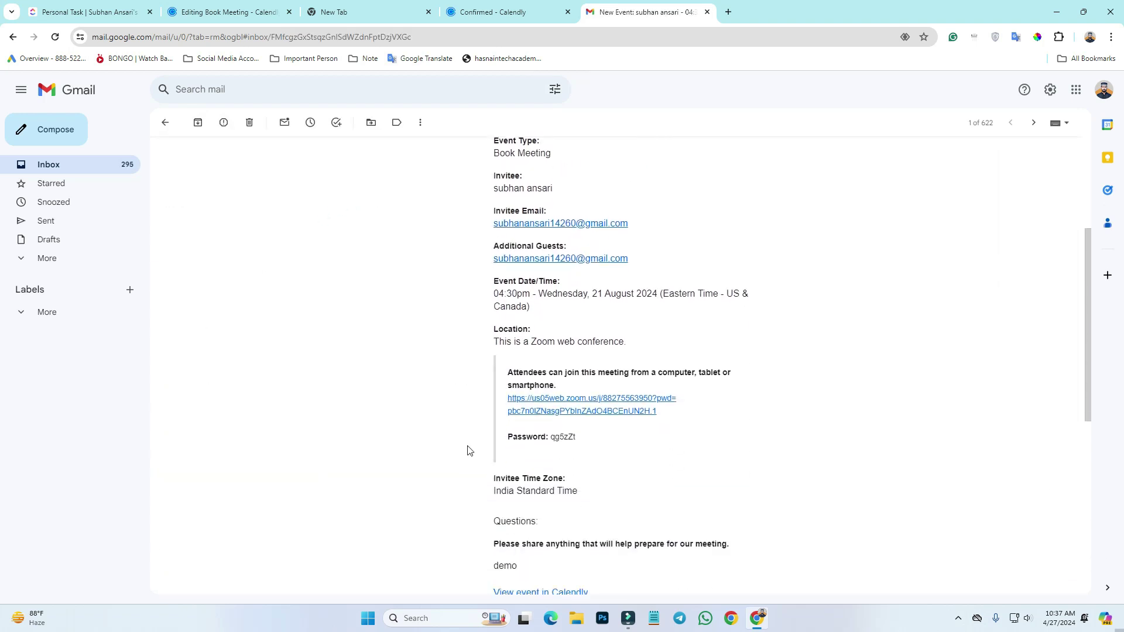
pyautogui.scroll(10, 467, 451)
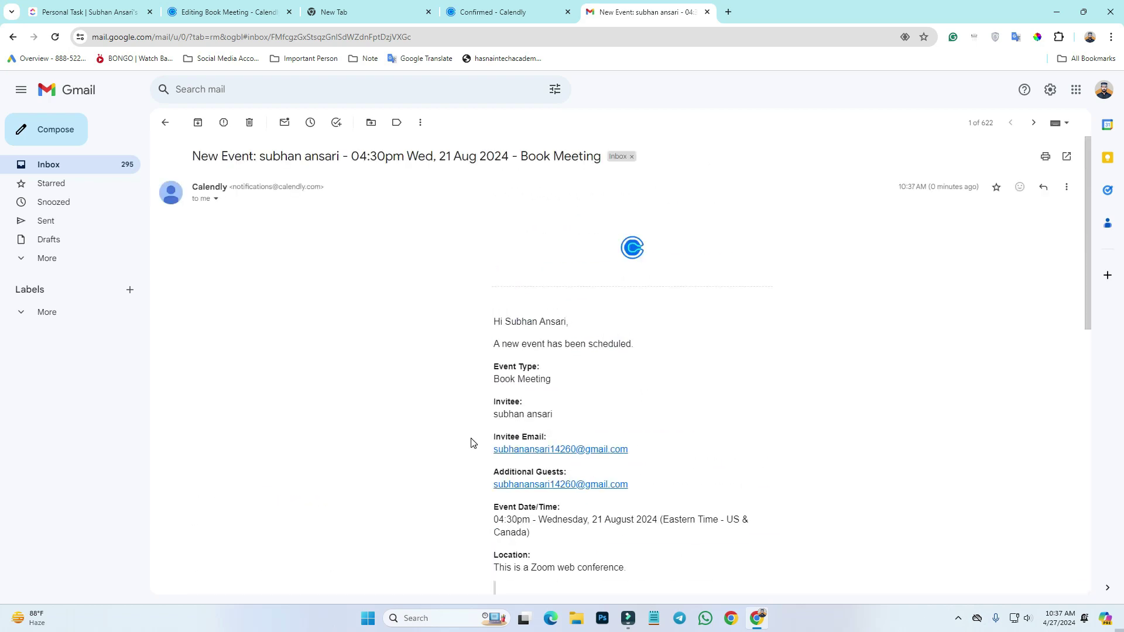
pyautogui.scroll(-2, 544, 301)
pyautogui.scroll(-1, 546, 302)
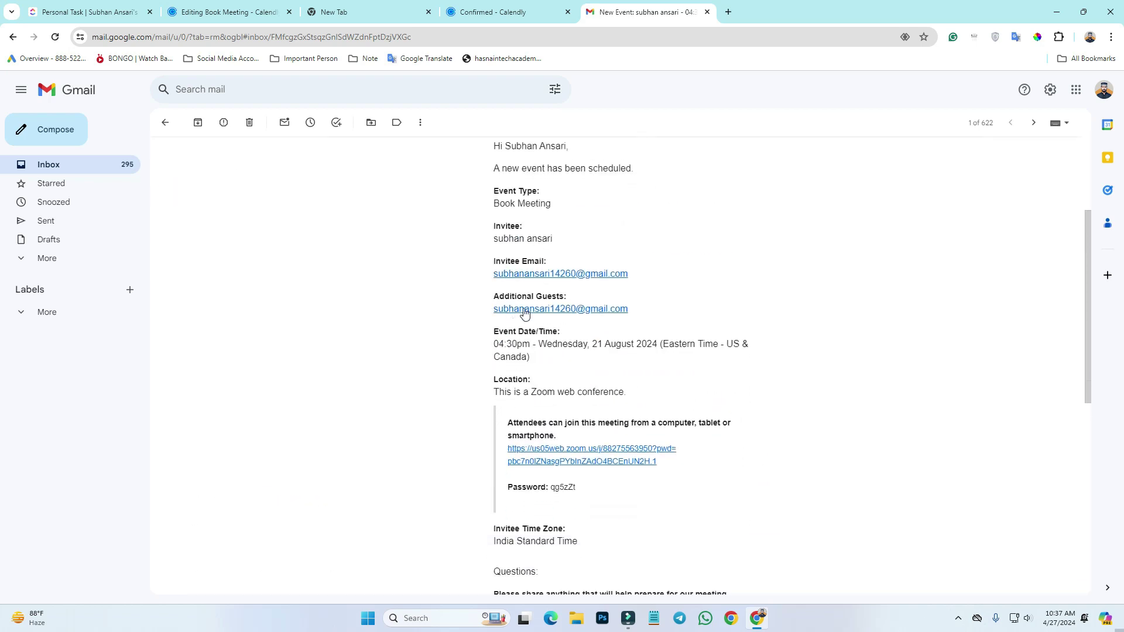
pyautogui.scroll(-1, 549, 368)
pyautogui.scroll(1, 544, 363)
pyautogui.scroll(-1, 573, 420)
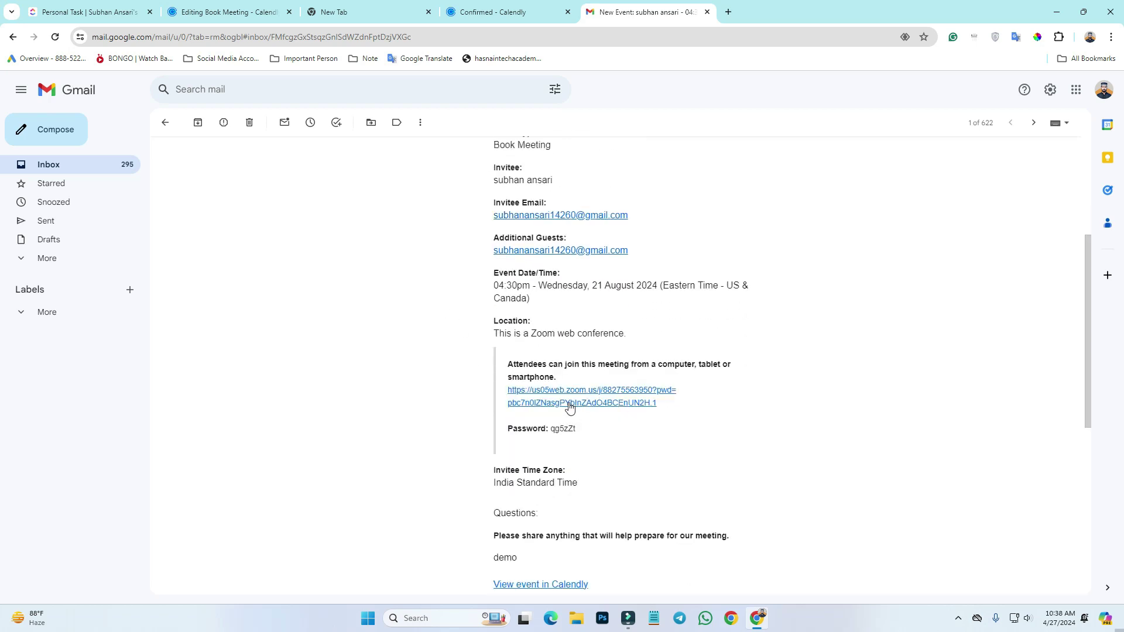
# Review the booking e-mail's Zoom join details, preparation answer, event time and guest information, and return to the inbox
pyautogui.scroll(-1, 578, 407)
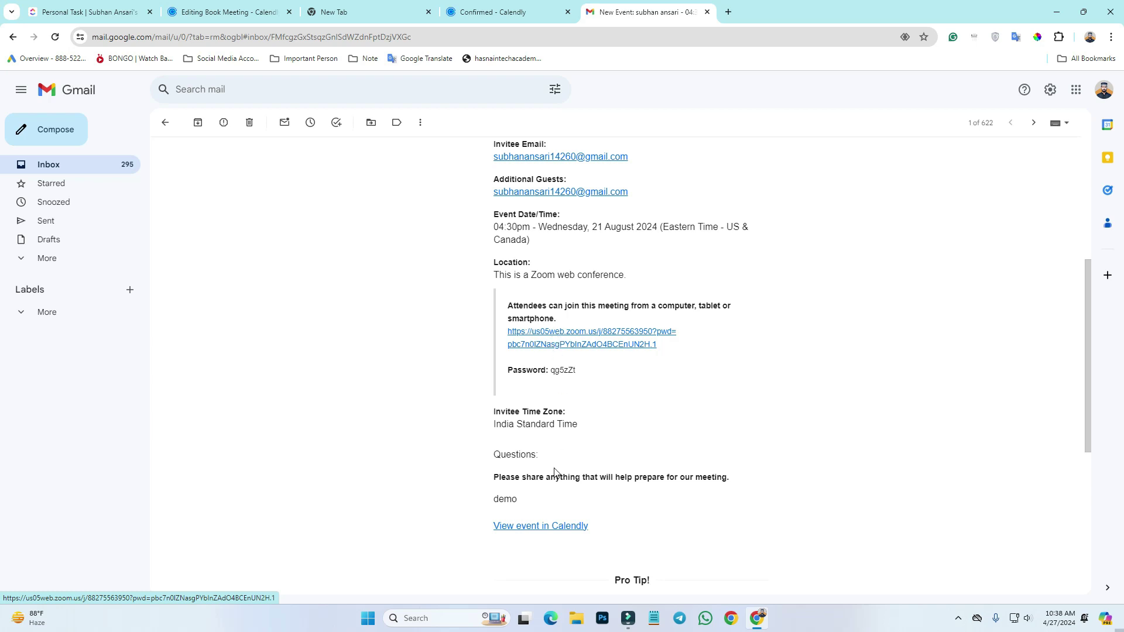
pyautogui.scroll(1, 553, 468)
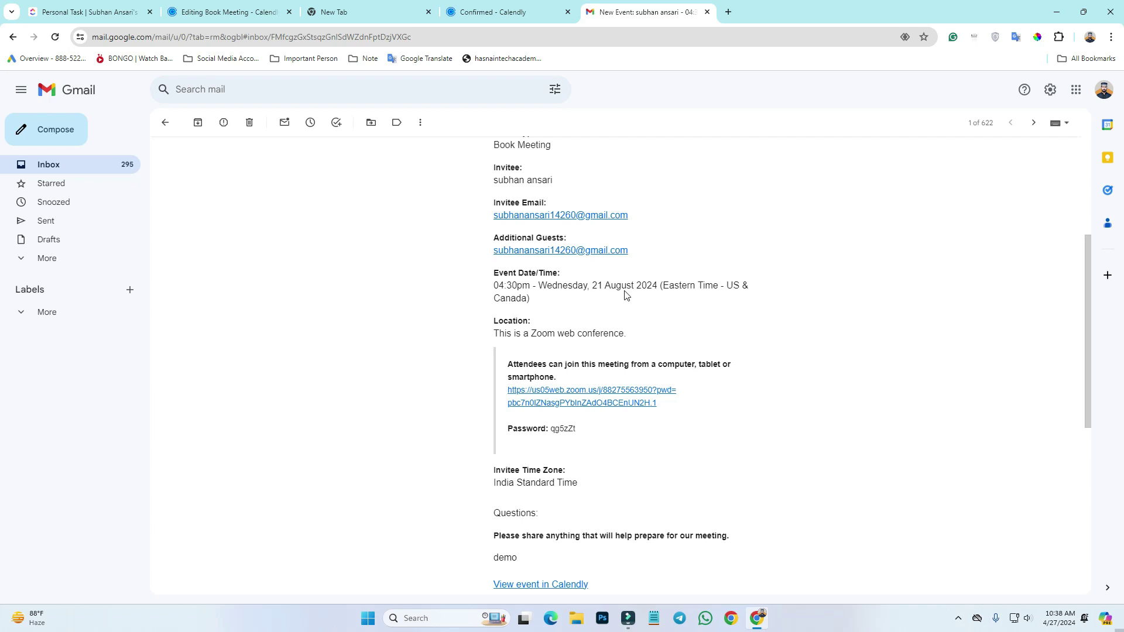
pyautogui.scroll(1, 541, 320)
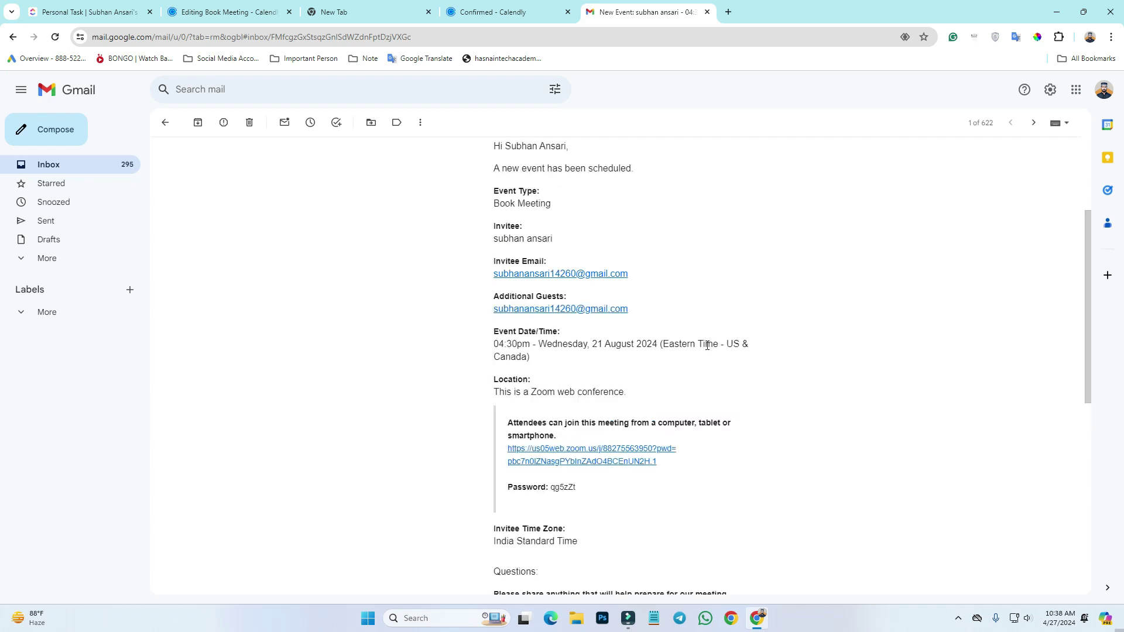
pyautogui.scroll(1, 504, 383)
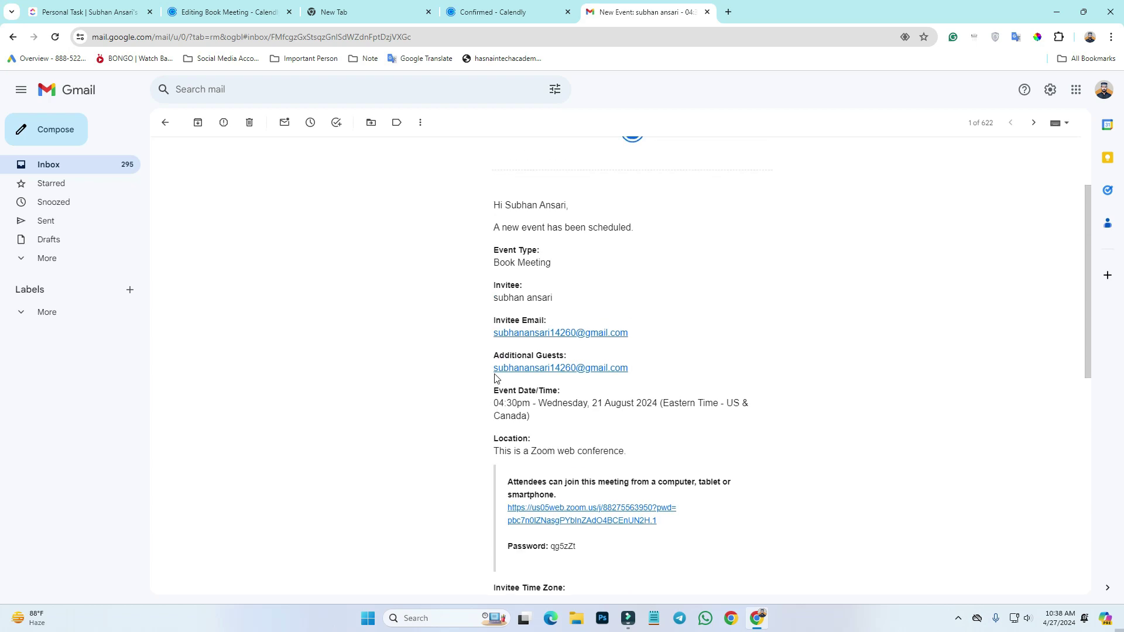
pyautogui.scroll(1, 496, 378)
pyautogui.click(165, 123)
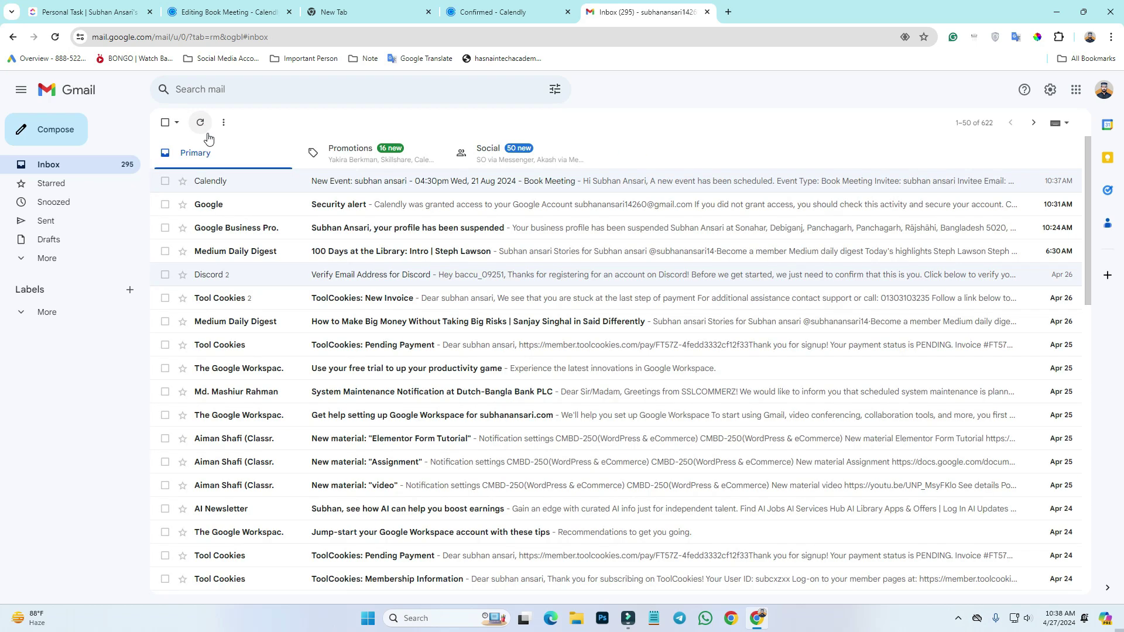
# Switch to Calendly to view the booking confirmation page and return to the Book Meeting event editor
pyautogui.click(502, 11)
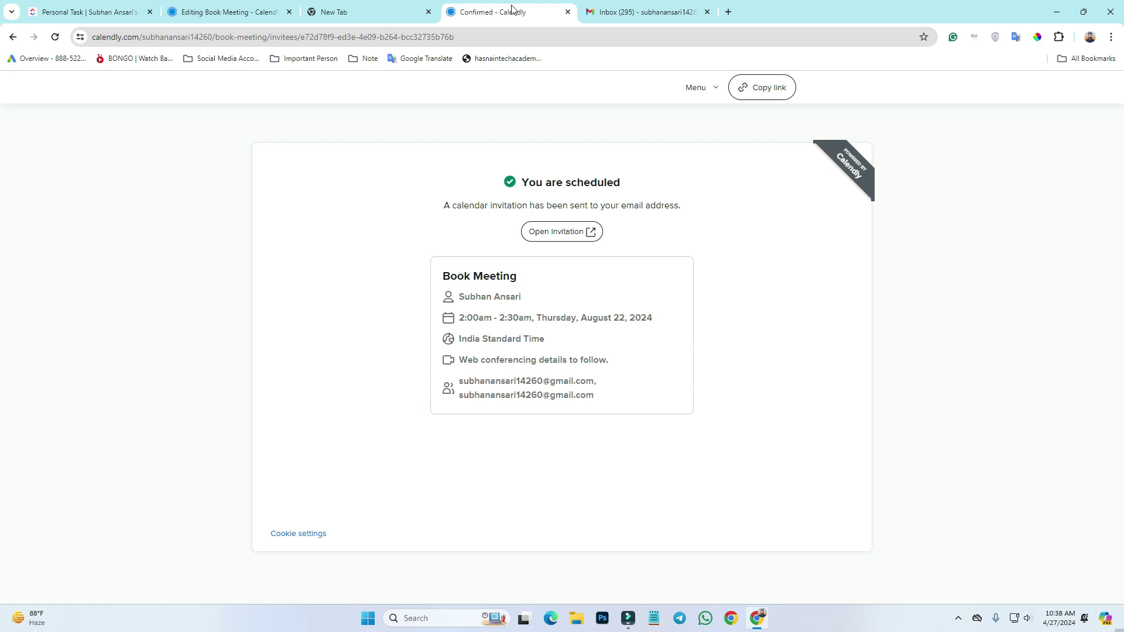
pyautogui.click(252, 5)
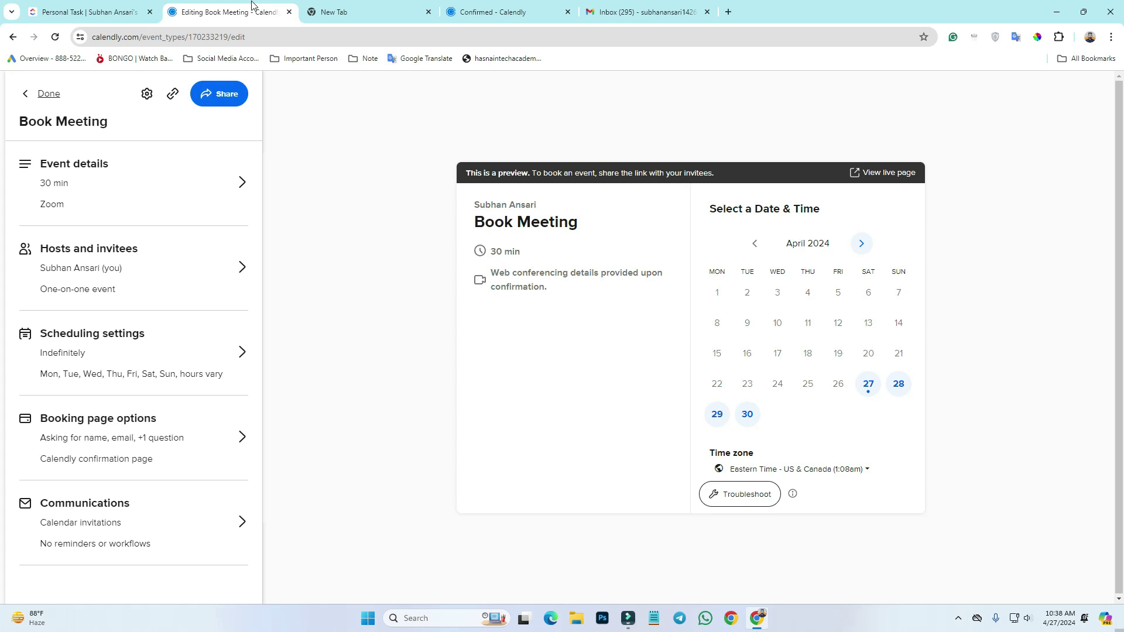